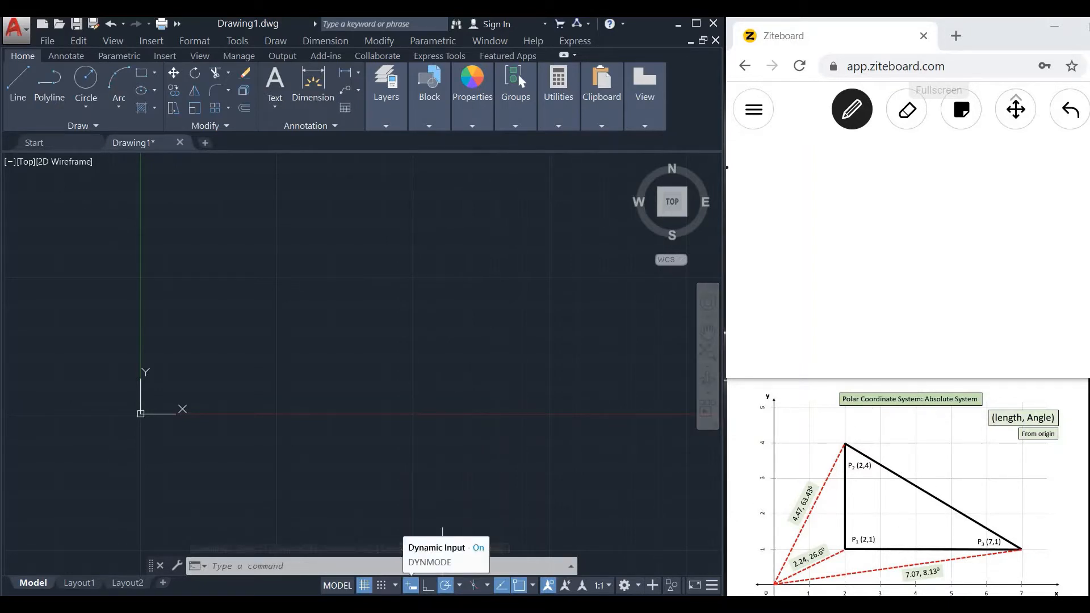
Turn off Dynamic Input and draw a line from 2,1 to the absolute polar point 4.47<63.43.
{"action": "left_click", "coordinate": [410, 585]}
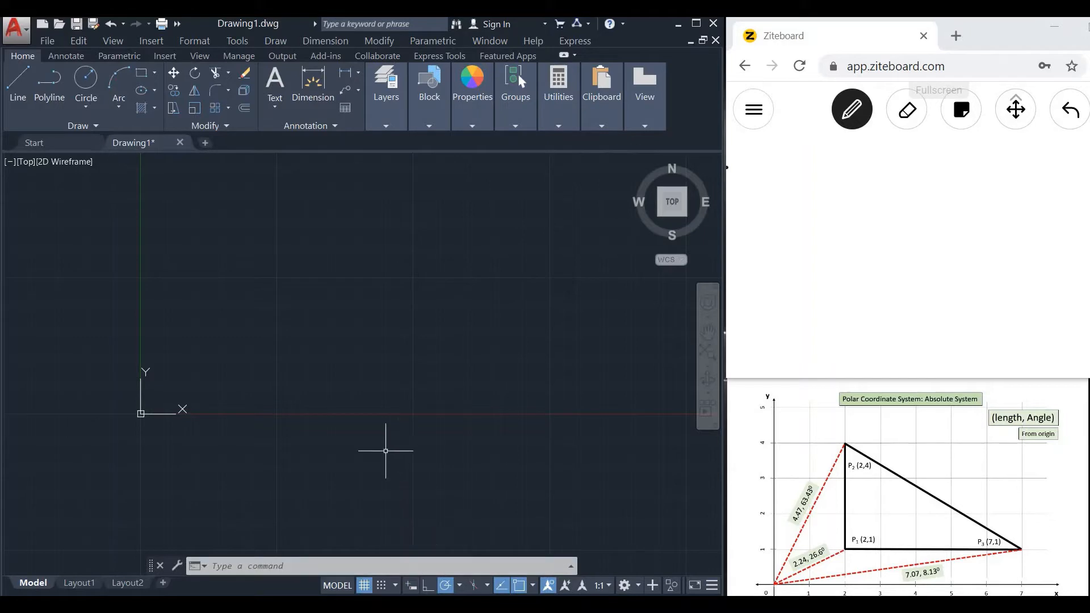
{"action": "type", "text": "line"}
{"action": "key", "text": "Return"}
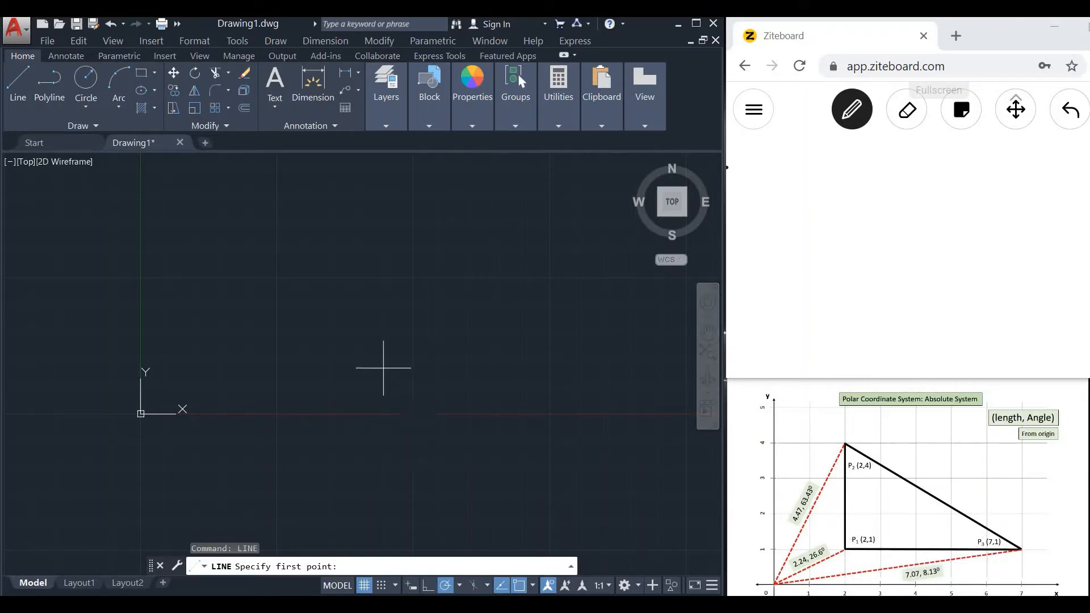
{"action": "type", "text": "2,1"}
{"action": "key", "text": "Return"}
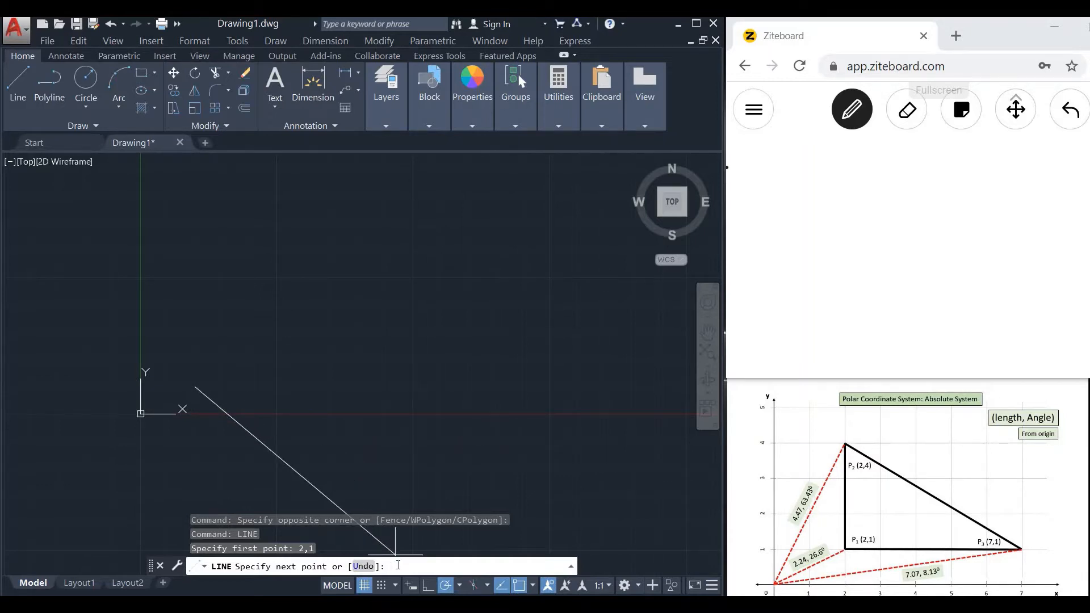
{"action": "type", "text": "4.47"}
{"action": "type", "text": "63.43"}
{"action": "key", "text": "Return"}
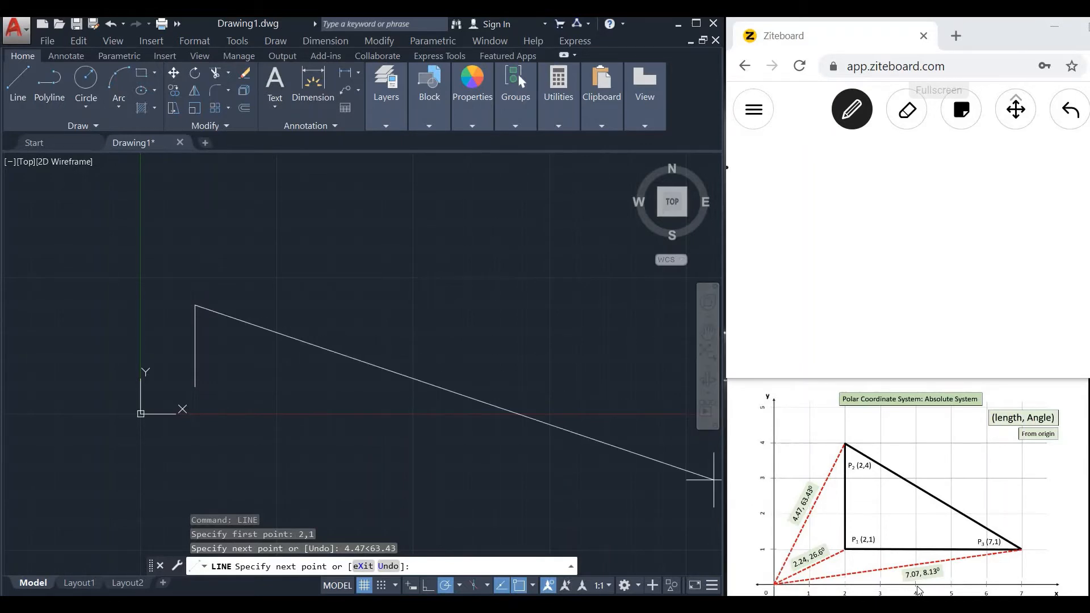
Continue the line from the triangle's upper vertex to the absolute polar point 7.07<8.13.
{"action": "type", "text": "7.07"}
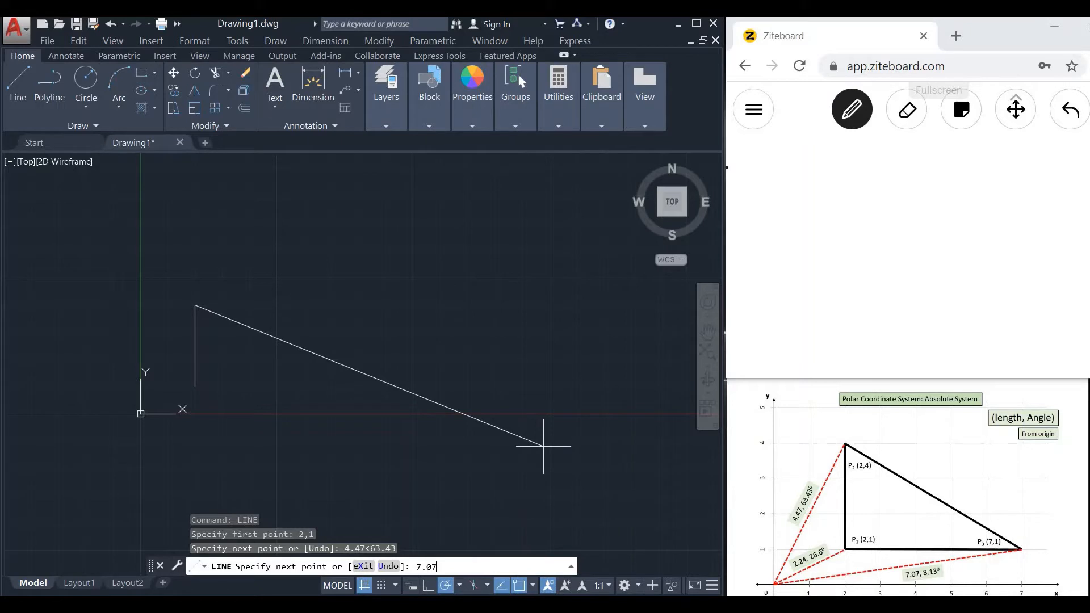
{"action": "type", "text": "<8.13"}
{"action": "key", "text": "Return"}
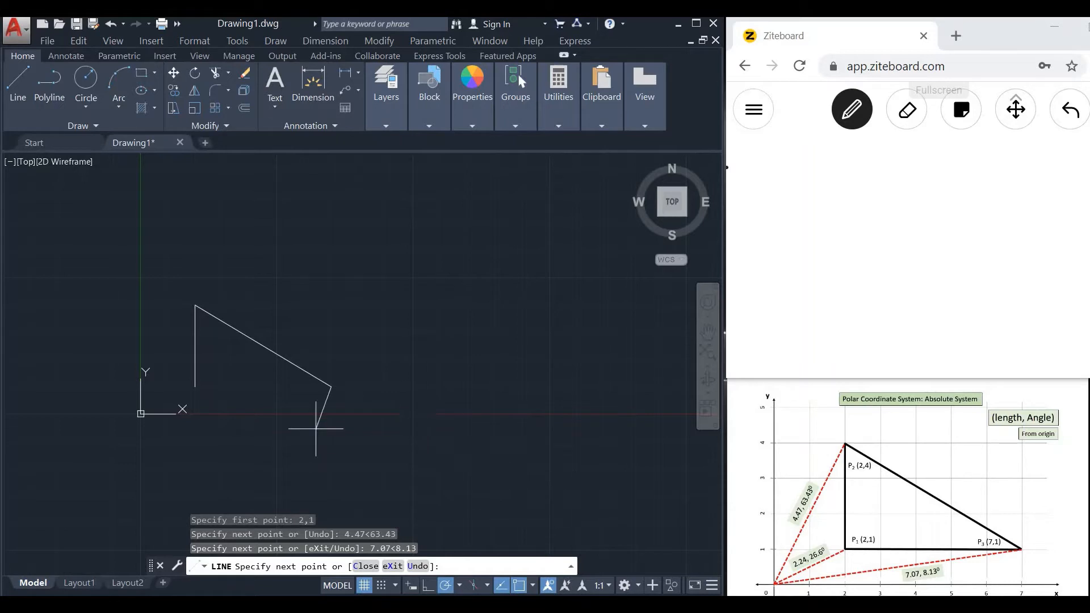
Draw the triangle's base back to its starting corner at the absolute polar point 2.24<26.6.
{"action": "type", "text": "2."}
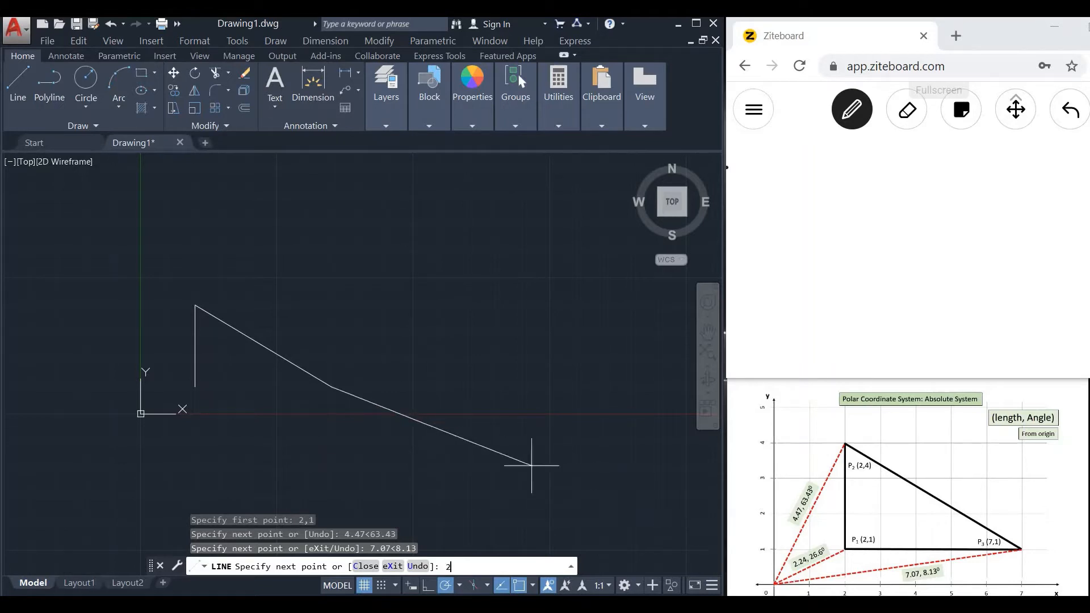
{"action": "type", "text": "24<26.6"}
{"action": "key", "text": "Return"}
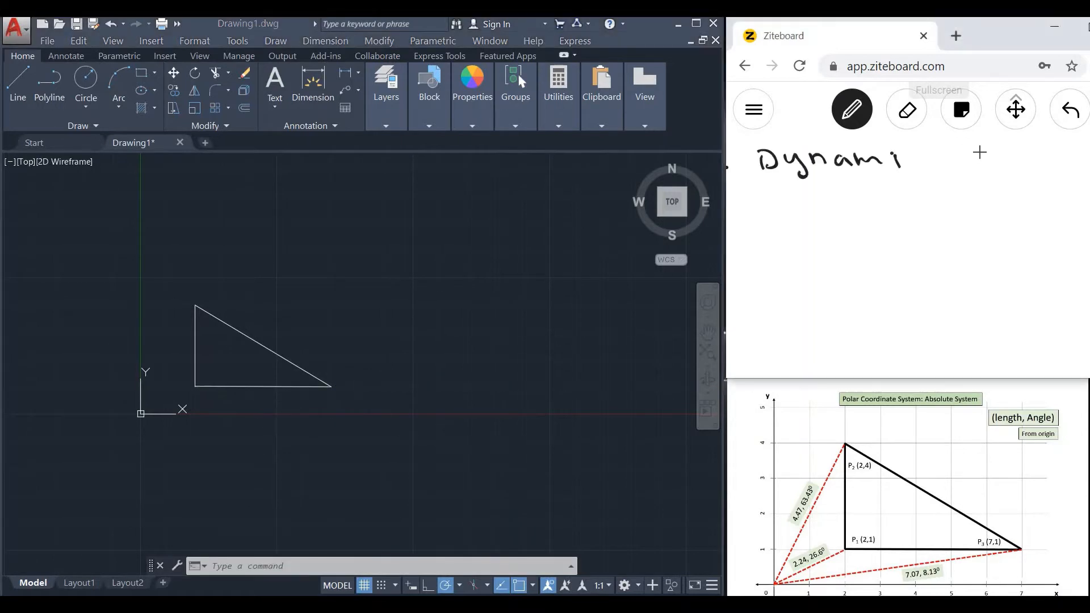
Switch to Ziteboard and handwrite the note "Dynamic Input off" with the length < angle entry format below it.
{"action": "mouse_move", "coordinate": [932, 154]}
{"action": "left_mouse_down"}
{"action": "mouse_move", "coordinate": [931, 166]}
{"action": "mouse_move", "coordinate": [969, 168]}
{"action": "mouse_move", "coordinate": [979, 150]}
{"action": "mouse_move", "coordinate": [1004, 168]}
{"action": "mouse_move", "coordinate": [1049, 166]}
{"action": "left_mouse_up"}
{"action": "left_click_drag", "start_coordinate": [1050, 146], "coordinate": [1052, 166]}
{"action": "left_click_drag", "start_coordinate": [1043, 153], "coordinate": [1059, 149]}
{"action": "left_click_drag", "start_coordinate": [923, 201], "coordinate": [931, 197]}
{"action": "left_click_drag", "start_coordinate": [935, 191], "coordinate": [954, 212]}
{"action": "left_click_drag", "start_coordinate": [946, 204], "coordinate": [976, 212]}
{"action": "left_click_drag", "start_coordinate": [969, 200], "coordinate": [985, 199]}
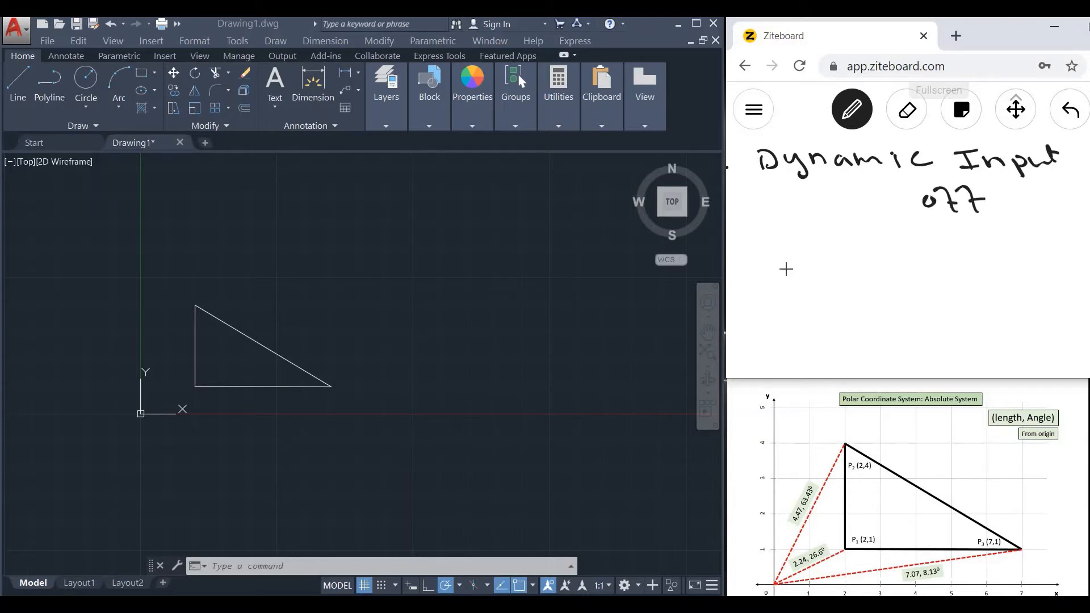
{"action": "left_click_drag", "start_coordinate": [780, 265], "coordinate": [794, 270]}
{"action": "mouse_move", "coordinate": [845, 244]}
{"action": "left_mouse_down"}
{"action": "mouse_move", "coordinate": [826, 255]}
{"action": "mouse_move", "coordinate": [848, 259]}
{"action": "left_mouse_up"}
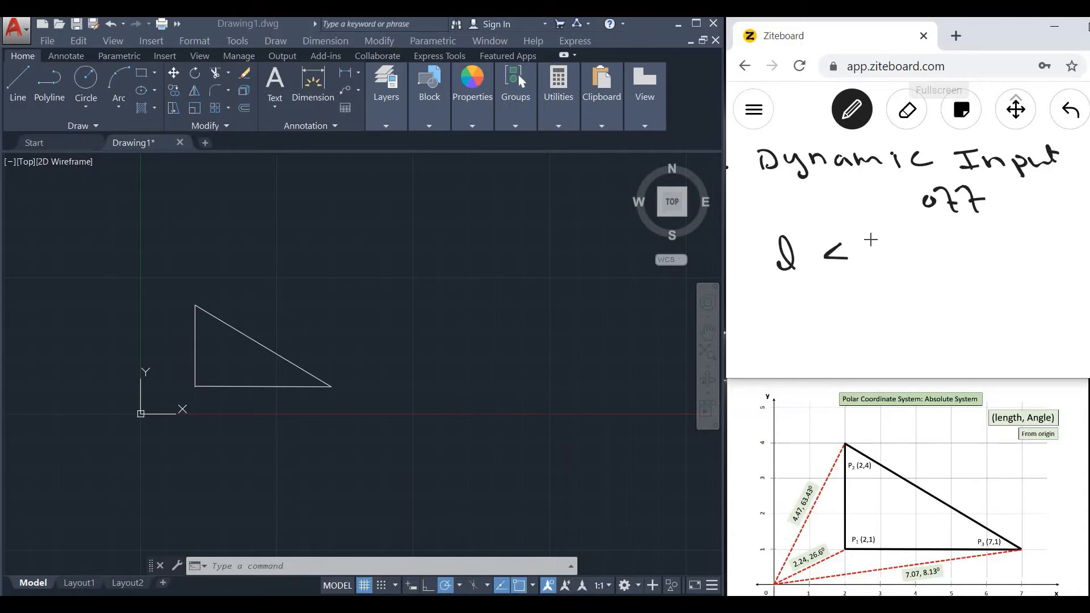
{"action": "mouse_move", "coordinate": [881, 230]}
{"action": "left_mouse_down"}
{"action": "mouse_move", "coordinate": [874, 250]}
{"action": "mouse_move", "coordinate": [897, 233]}
{"action": "left_mouse_up"}
End the Line command in AutoCAD, turn on Dynamic Input and set pointer input to polar format with absolute coordinates.
{"action": "left_click", "coordinate": [399, 263]}
{"action": "key", "text": "Escape"}
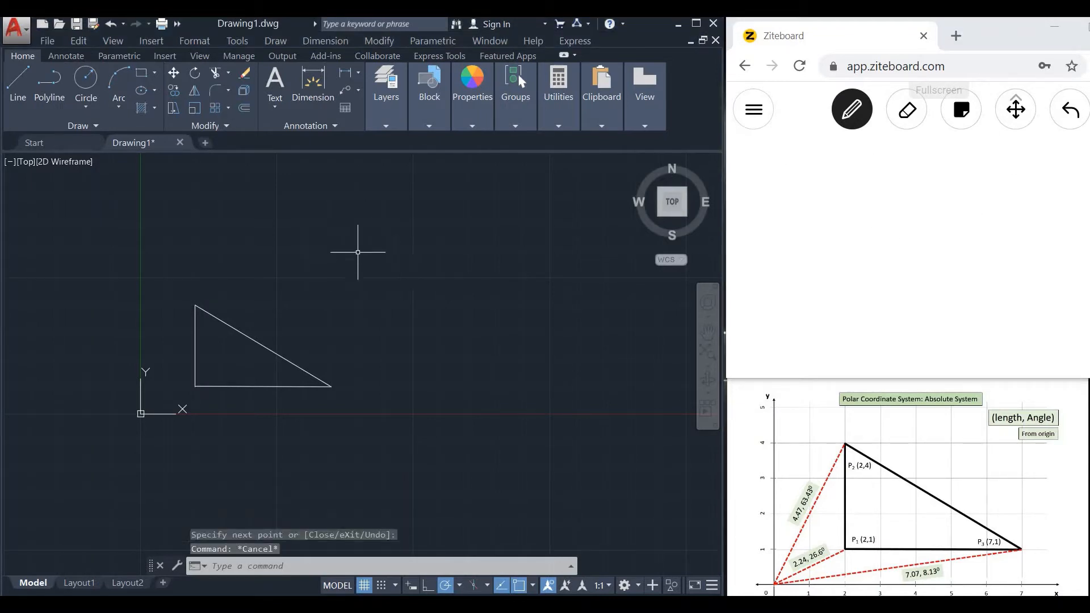
{"action": "left_click", "coordinate": [415, 590]}
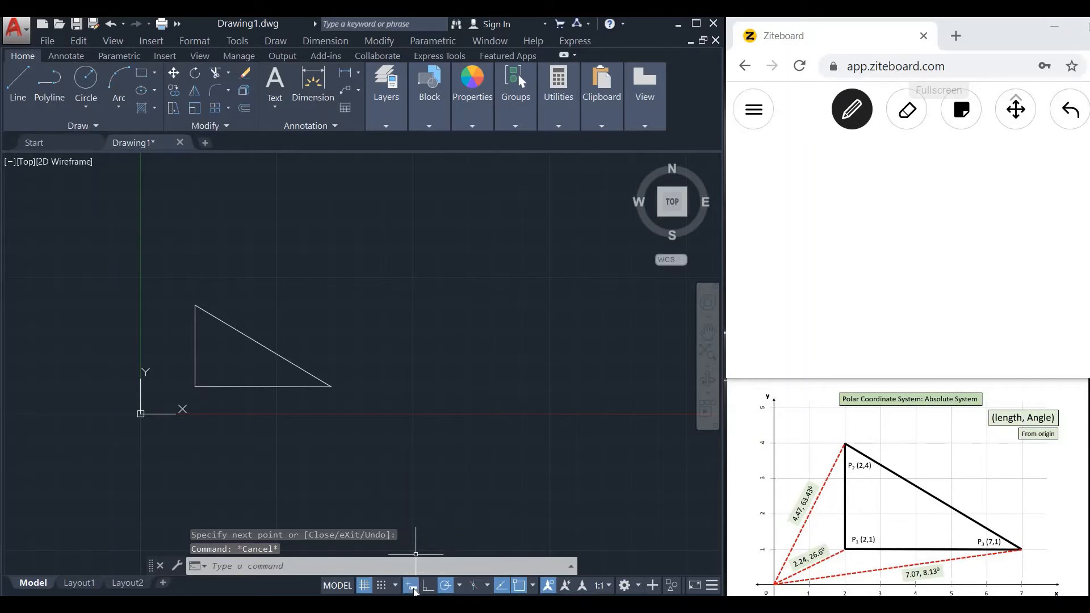
{"action": "type", "text": "d"}
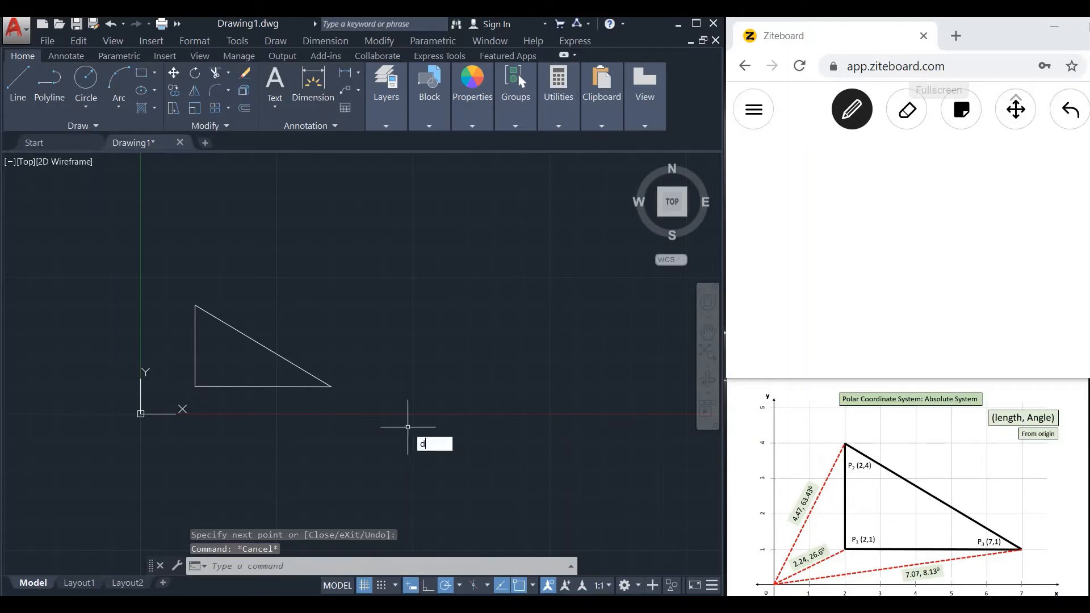
{"action": "type", "text": "s"}
{"action": "key", "text": "Return"}
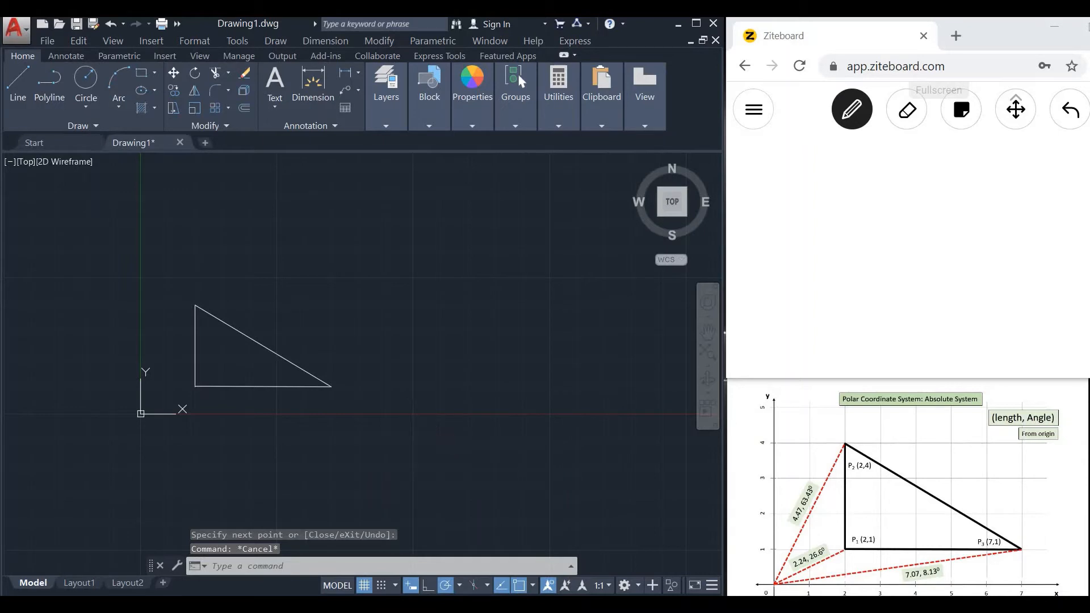
{"action": "left_click", "coordinate": [471, 187]}
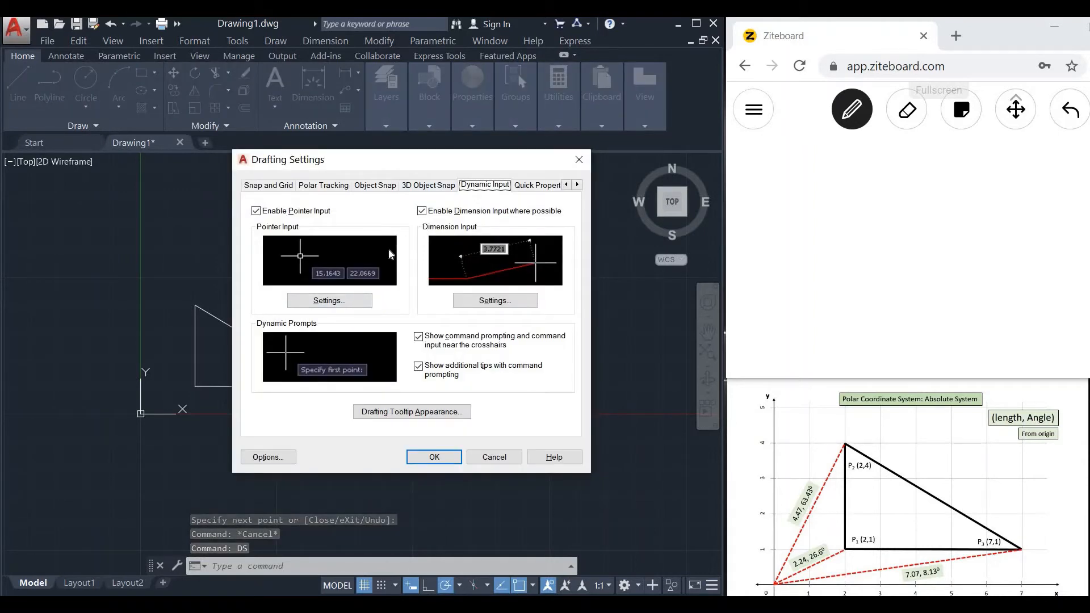
{"action": "left_click", "coordinate": [344, 300]}
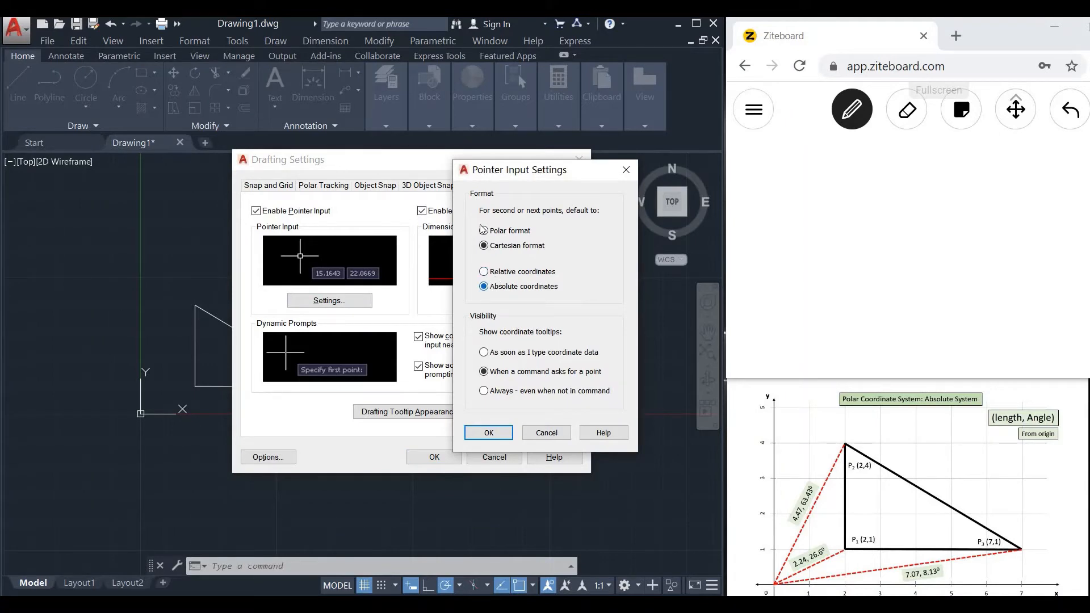
{"action": "left_click", "coordinate": [484, 286]}
{"action": "left_click", "coordinate": [490, 433]}
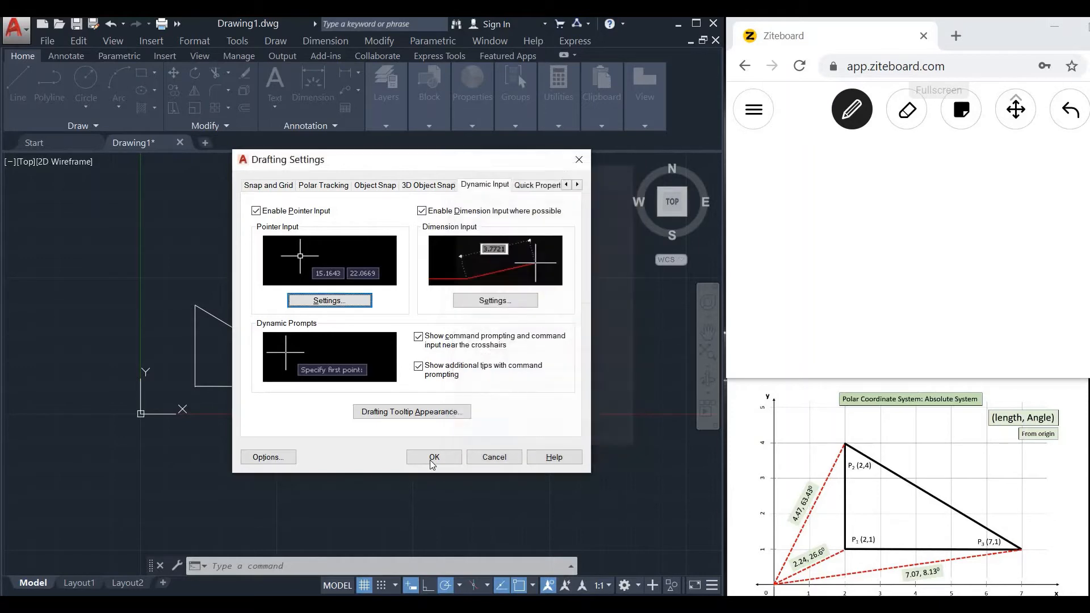
{"action": "left_click", "coordinate": [432, 457]}
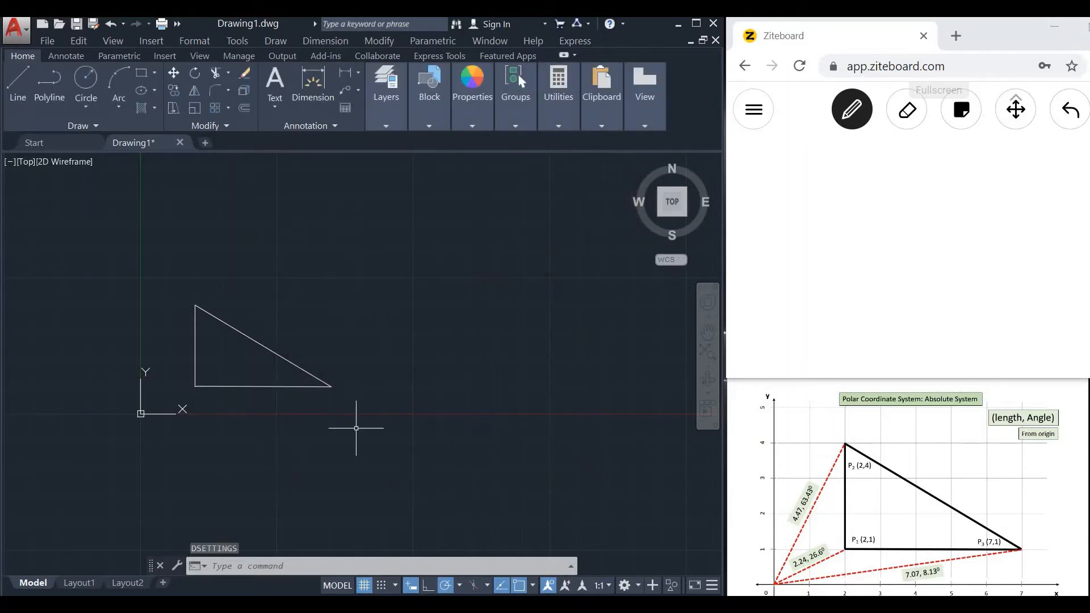
Draw a line with Dynamic Input from 2,1 to length 4.47 at an angle of 63.43° from the origin.
{"action": "type", "text": "LINE"}
{"action": "key", "text": "Return"}
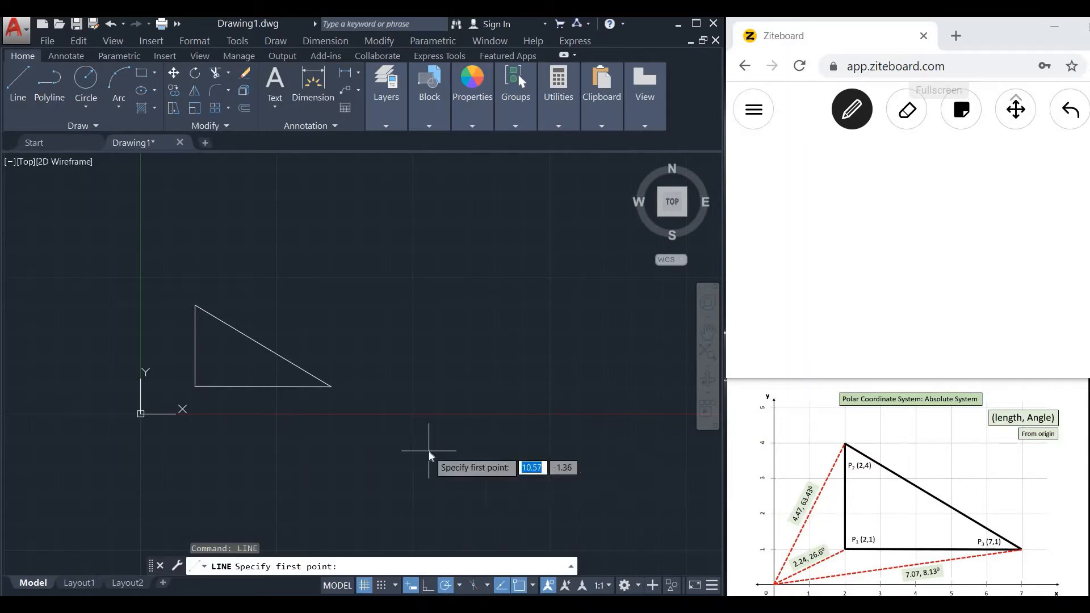
{"action": "type", "text": "2,1"}
{"action": "key", "text": "Return"}
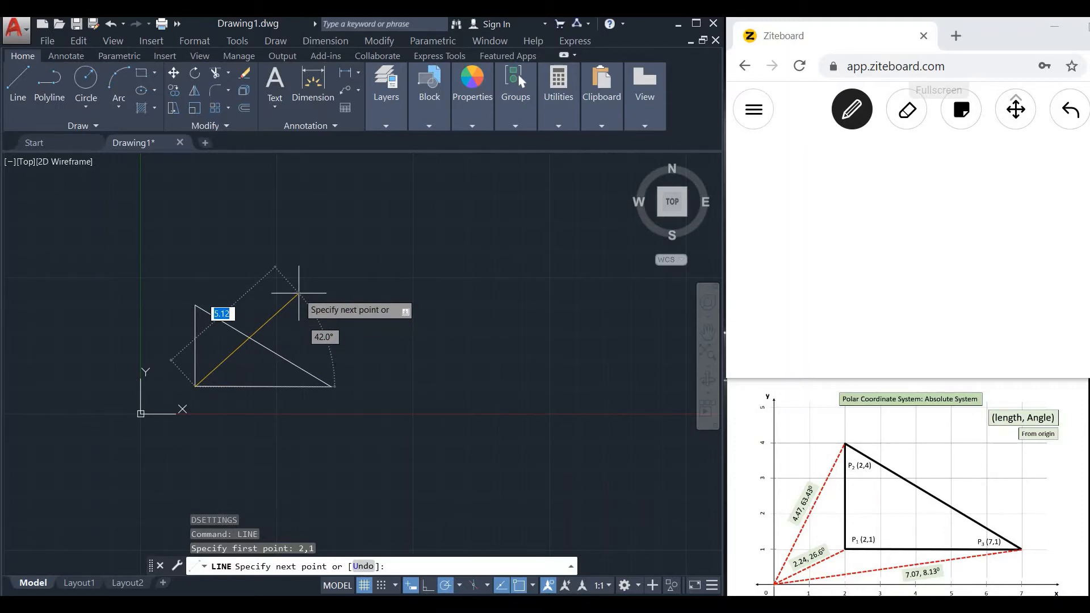
{"action": "type", "text": "4.47"}
{"action": "key", "text": "Tab"}
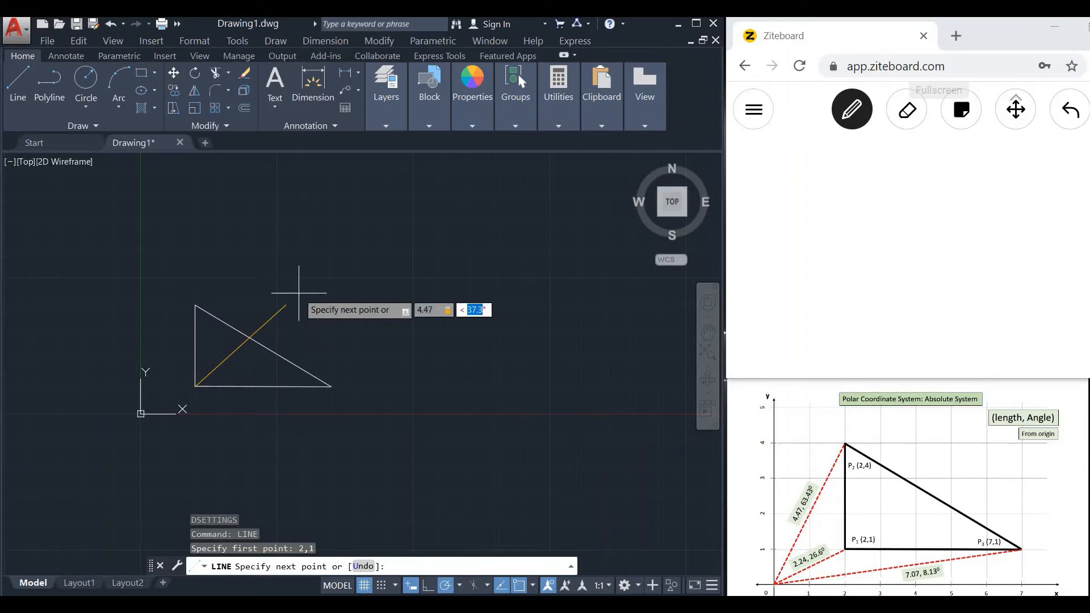
{"action": "type", "text": "63.43"}
{"action": "key", "text": "Return"}
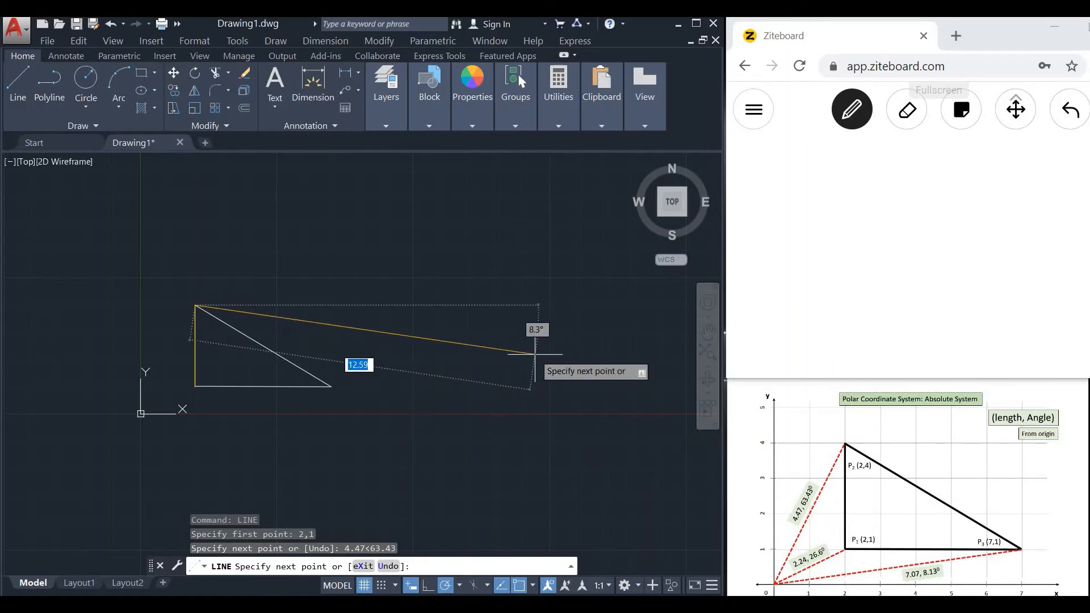
Add the second triangle's sloping side, ending at length 7.07 and angle 8.13° from the origin.
{"action": "type", "text": "7.07"}
{"action": "key", "text": "Tab"}
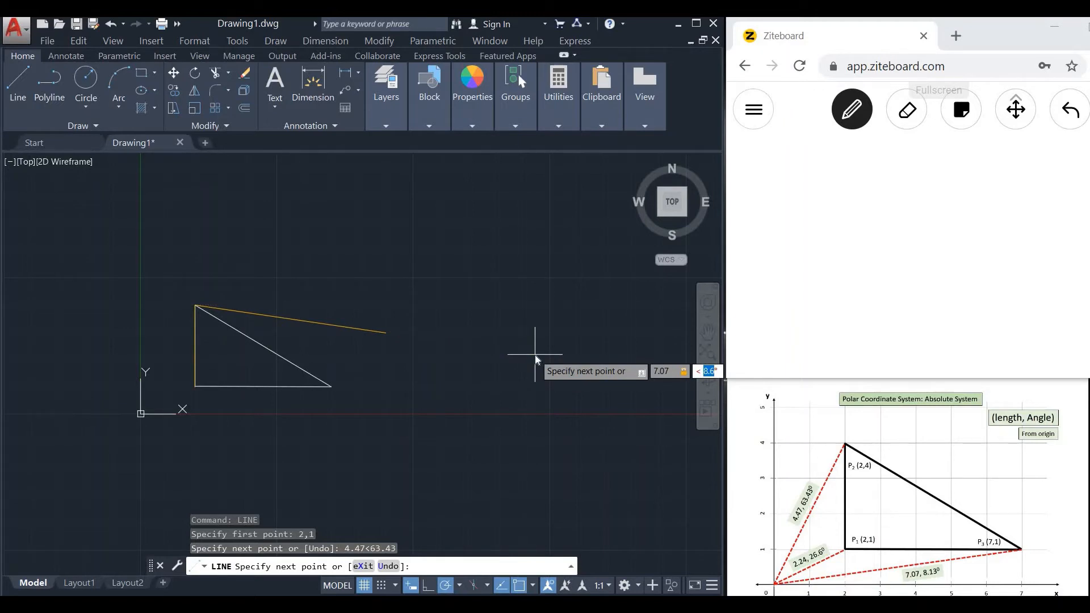
{"action": "type", "text": "8.13"}
{"action": "key", "text": "Return"}
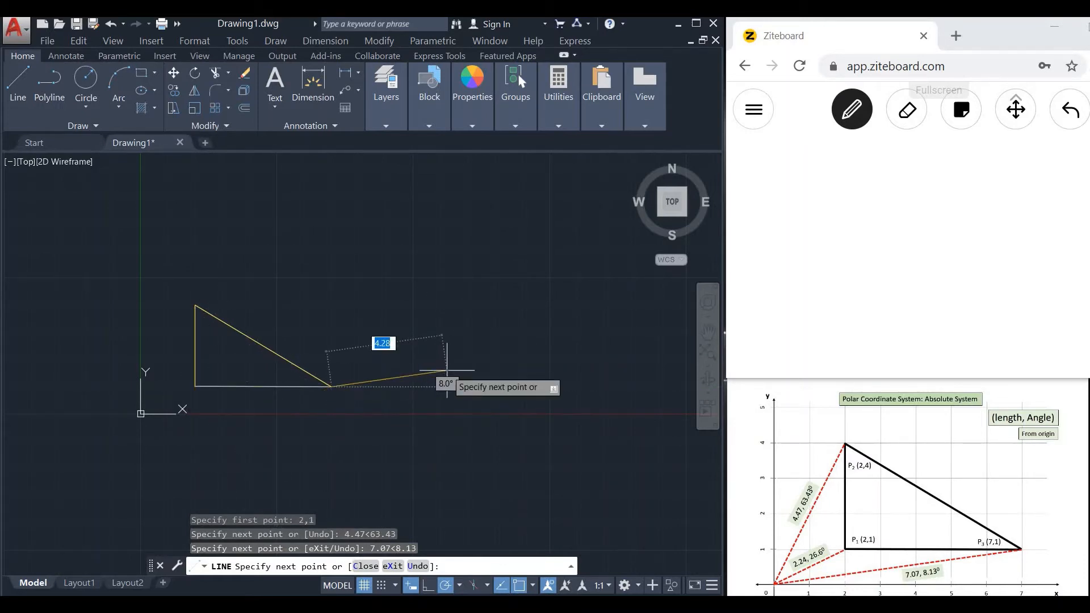
Close the second triangle with a segment to length 2.24 at angle 26.6° and finish the line.
{"action": "type", "text": "2."}
{"action": "key", "text": "Tab"}
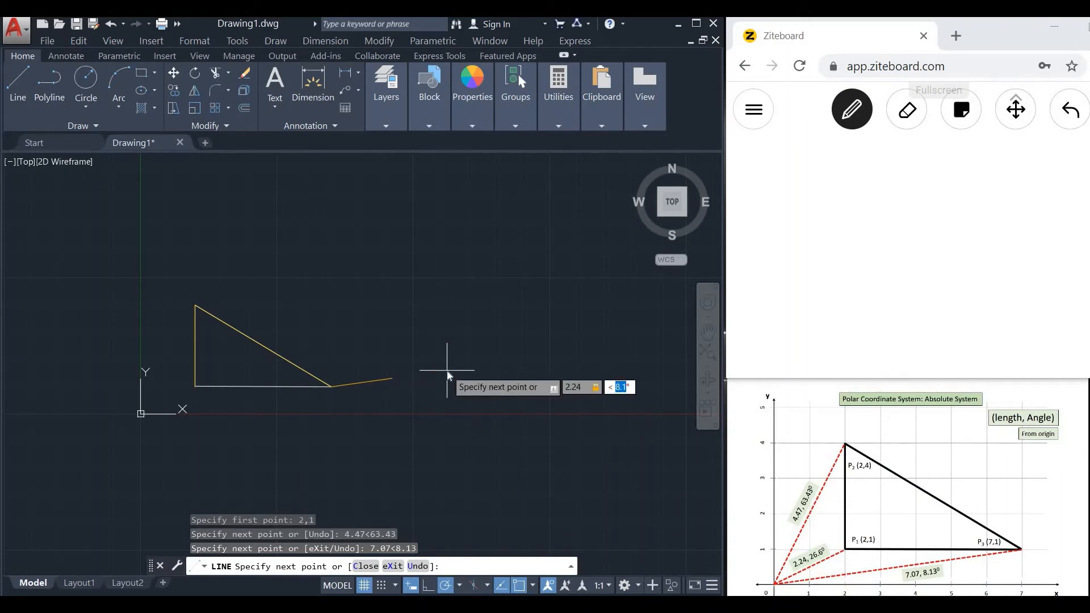
{"action": "key", "text": "BackSpace"}
{"action": "key", "text": "Return"}
{"action": "key", "text": "Return"}
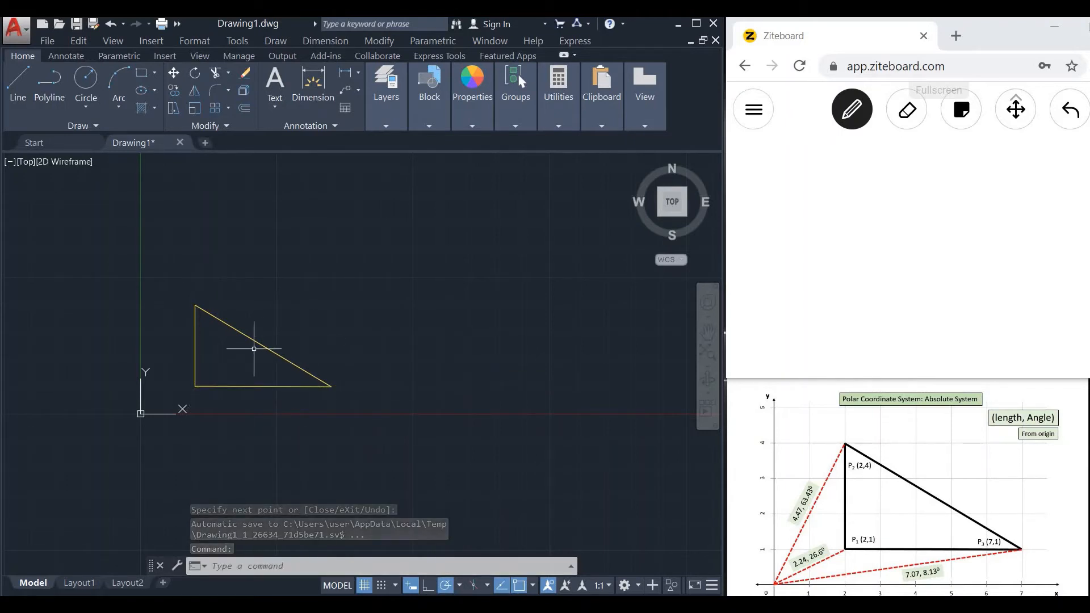
Switch to Ziteboard and handwrite the note "Dynamic Input on" with "DS => Absolute Polar" below it.
{"action": "left_click_drag", "start_coordinate": [757, 152], "coordinate": [761, 173]}
{"action": "mouse_move", "coordinate": [787, 155]}
{"action": "left_mouse_down"}
{"action": "mouse_move", "coordinate": [800, 179]}
{"action": "mouse_move", "coordinate": [830, 164]}
{"action": "left_mouse_up"}
{"action": "mouse_move", "coordinate": [845, 156]}
{"action": "left_mouse_down"}
{"action": "mouse_move", "coordinate": [868, 160]}
{"action": "mouse_move", "coordinate": [886, 143]}
{"action": "mouse_move", "coordinate": [986, 163]}
{"action": "mouse_move", "coordinate": [1041, 143]}
{"action": "left_mouse_up"}
{"action": "mouse_move", "coordinate": [912, 199]}
{"action": "left_mouse_down"}
{"action": "mouse_move", "coordinate": [907, 215]}
{"action": "mouse_move", "coordinate": [945, 211]}
{"action": "left_mouse_up"}
{"action": "mouse_move", "coordinate": [741, 245]}
{"action": "left_mouse_down"}
{"action": "mouse_move", "coordinate": [748, 267]}
{"action": "mouse_move", "coordinate": [786, 242]}
{"action": "mouse_move", "coordinate": [776, 261]}
{"action": "left_mouse_up"}
{"action": "left_click_drag", "start_coordinate": [815, 246], "coordinate": [829, 252]}
{"action": "mouse_move", "coordinate": [861, 237]}
{"action": "left_mouse_down"}
{"action": "mouse_move", "coordinate": [861, 253]}
{"action": "mouse_move", "coordinate": [906, 250]}
{"action": "left_mouse_up"}
{"action": "mouse_move", "coordinate": [944, 222]}
{"action": "left_mouse_down"}
{"action": "mouse_move", "coordinate": [944, 245]}
{"action": "mouse_move", "coordinate": [967, 245]}
{"action": "left_mouse_up"}
{"action": "left_click_drag", "start_coordinate": [987, 237], "coordinate": [1014, 234]}
{"action": "left_click_drag", "start_coordinate": [911, 264], "coordinate": [912, 283]}
{"action": "left_click_drag", "start_coordinate": [926, 267], "coordinate": [952, 280]}
{"action": "left_click_drag", "start_coordinate": [968, 267], "coordinate": [1000, 277]}
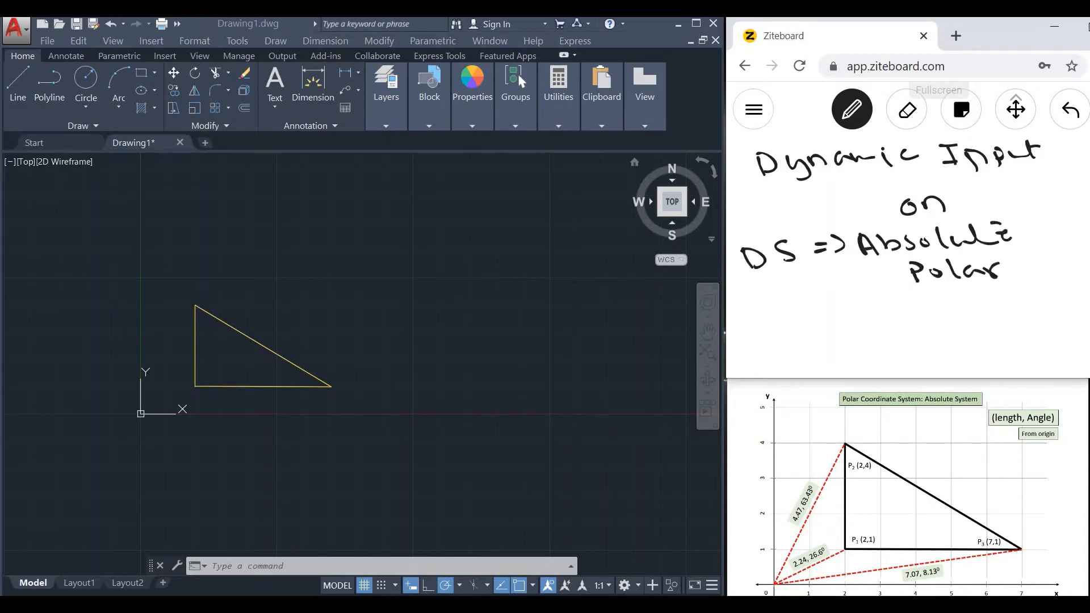
{"action": "mouse_move", "coordinate": [788, 309]}
{"action": "left_mouse_down"}
{"action": "mouse_move", "coordinate": [789, 334]}
{"action": "mouse_move", "coordinate": [875, 313]}
{"action": "mouse_move", "coordinate": [778, 350]}
{"action": "left_mouse_up"}
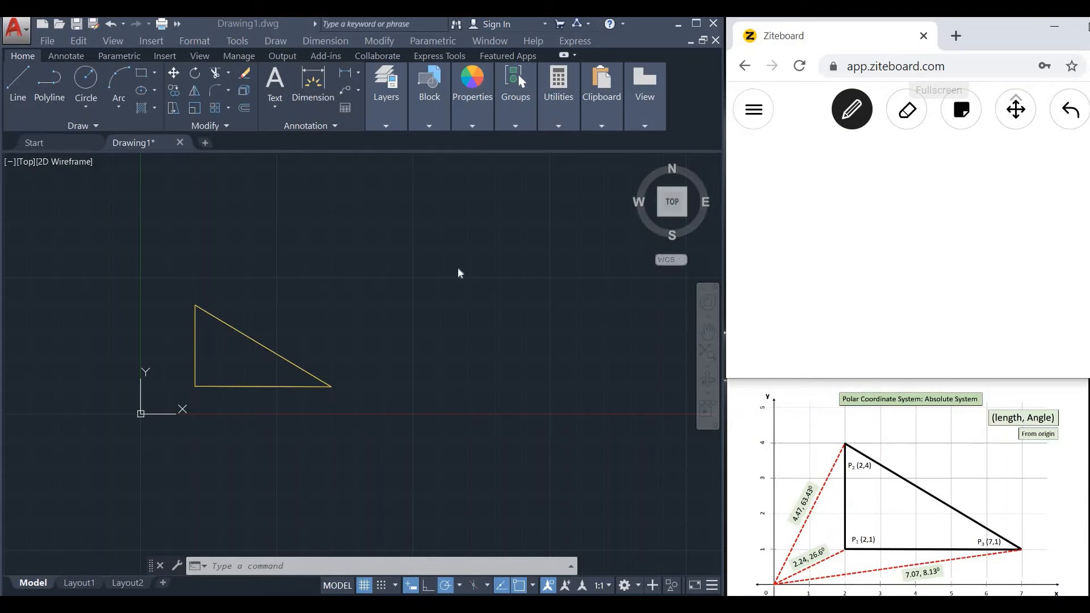
Return to AutoCAD and set the Dynamic Input pointer settings to Cartesian format with relative coordinates.
{"action": "left_click", "coordinate": [502, 458]}
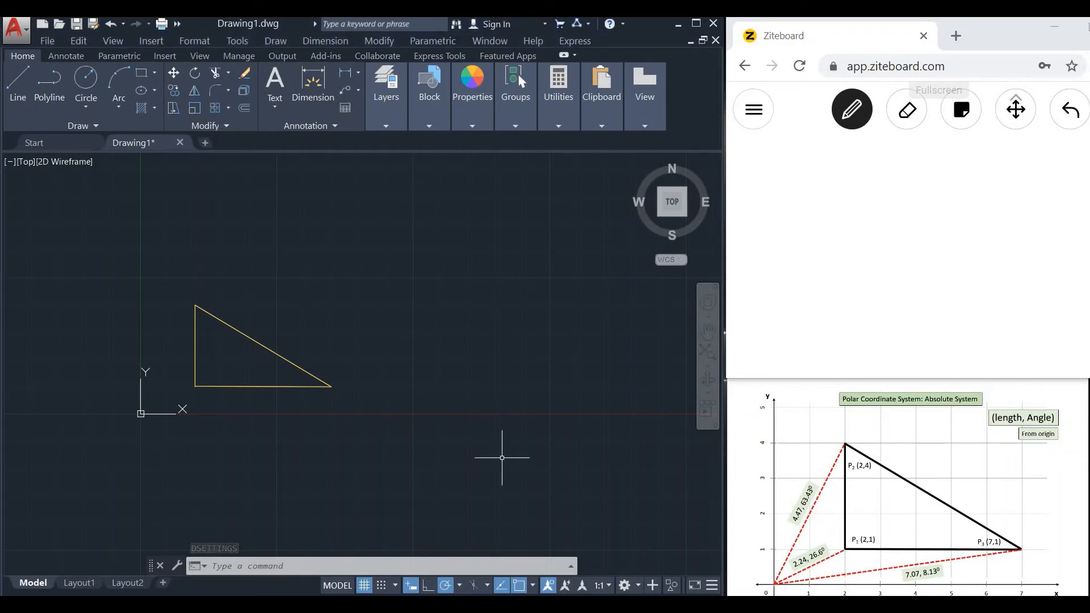
{"action": "type", "text": "d"}
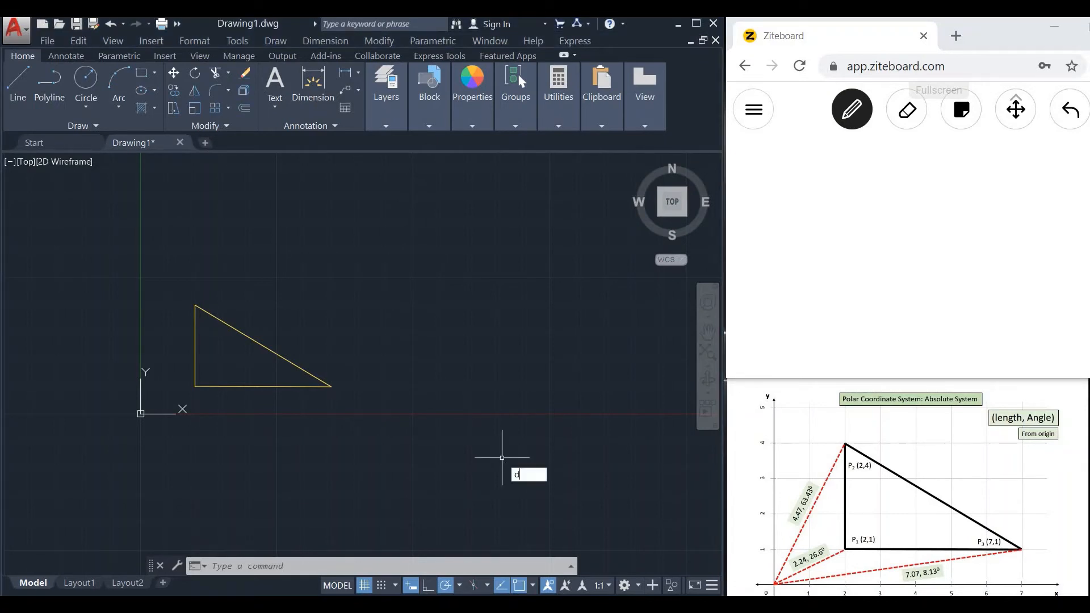
{"action": "type", "text": "s"}
{"action": "key", "text": "Return"}
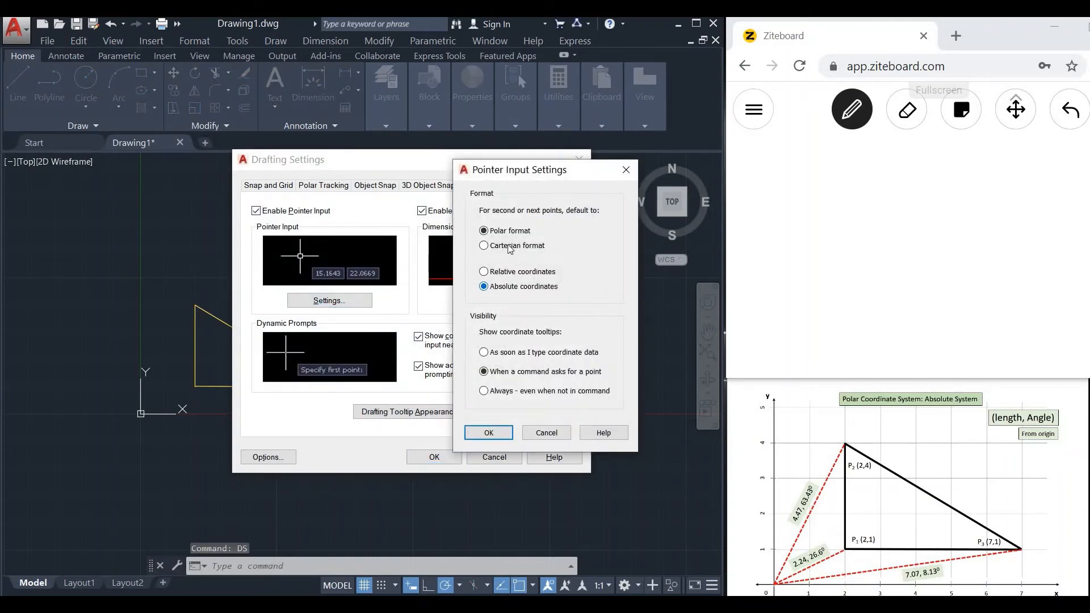
{"action": "left_click", "coordinate": [486, 247]}
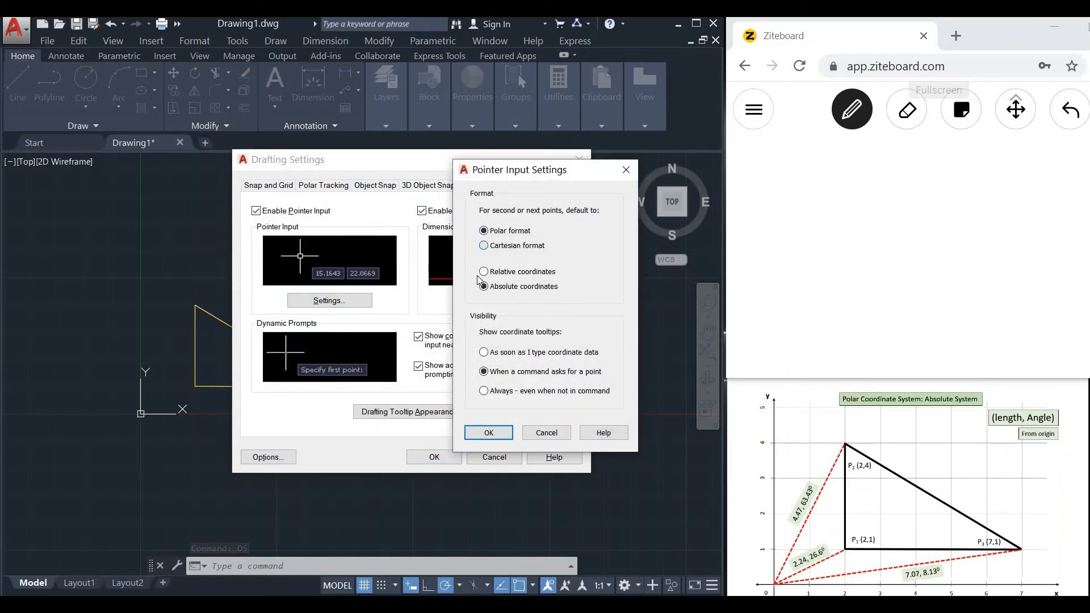
{"action": "left_click", "coordinate": [483, 272]}
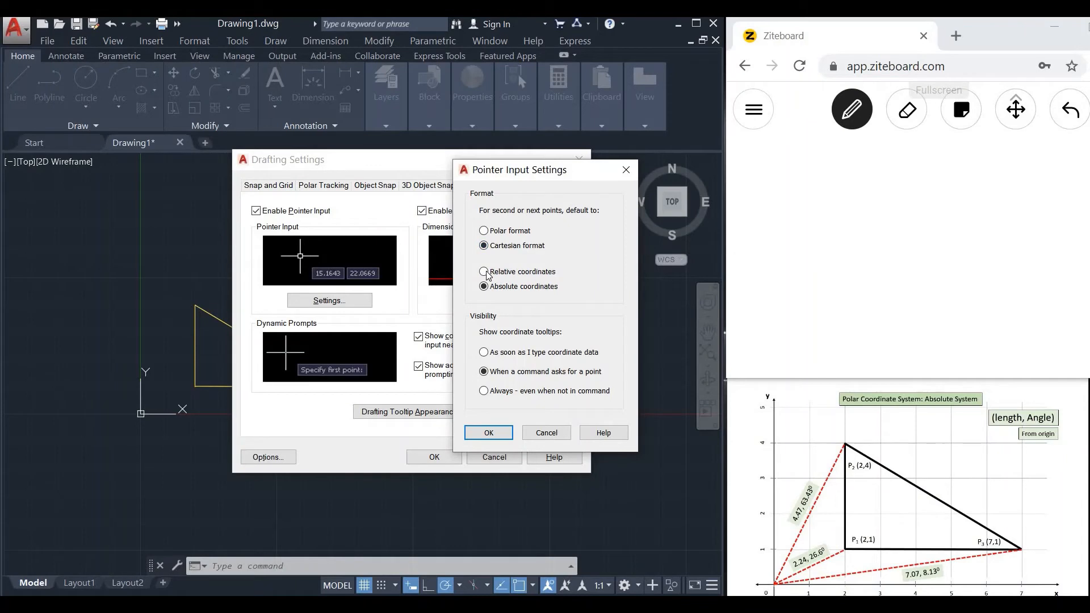
{"action": "left_click", "coordinate": [501, 434]}
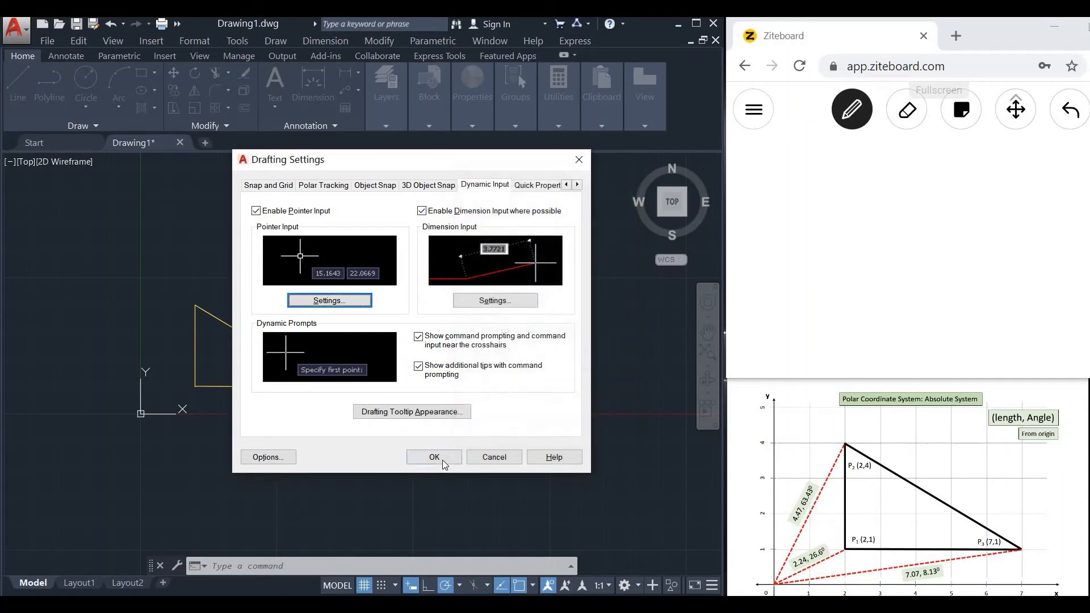
{"action": "left_click", "coordinate": [442, 459]}
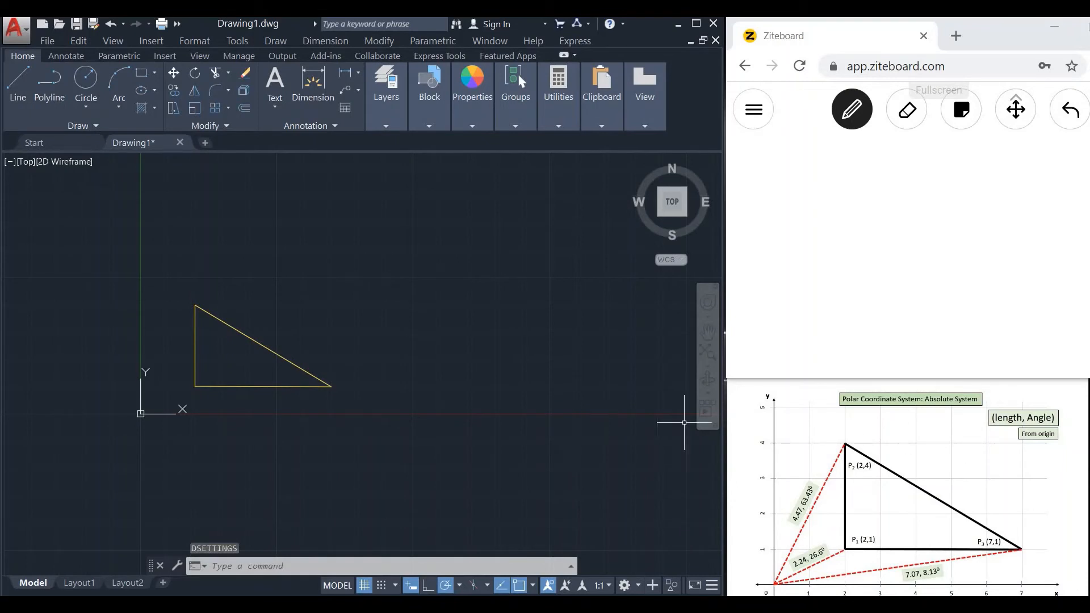
Draw a line from 2,1 to the absolute polar point #4.47<63.43 as the third triangle's vertical side.
{"action": "type", "text": "line"}
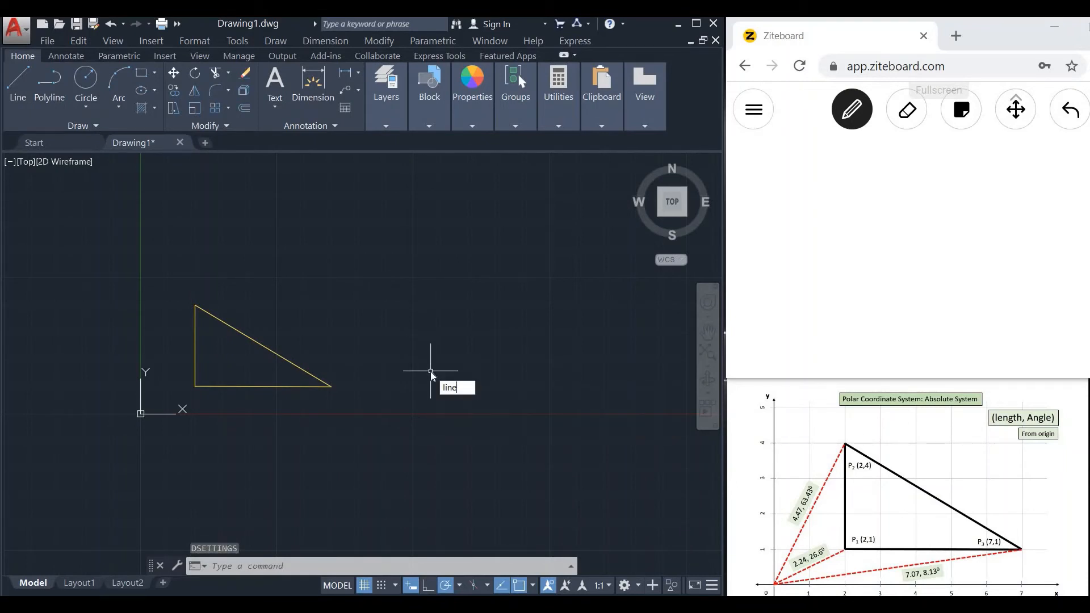
{"action": "key", "text": "Return"}
{"action": "type", "text": "line"}
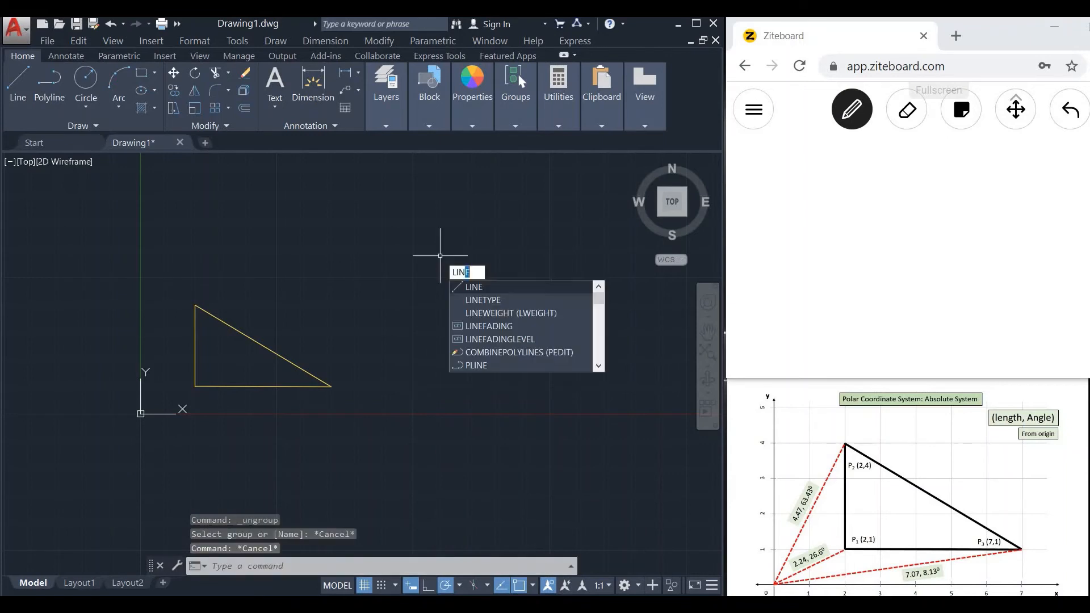
{"action": "key", "text": "Return"}
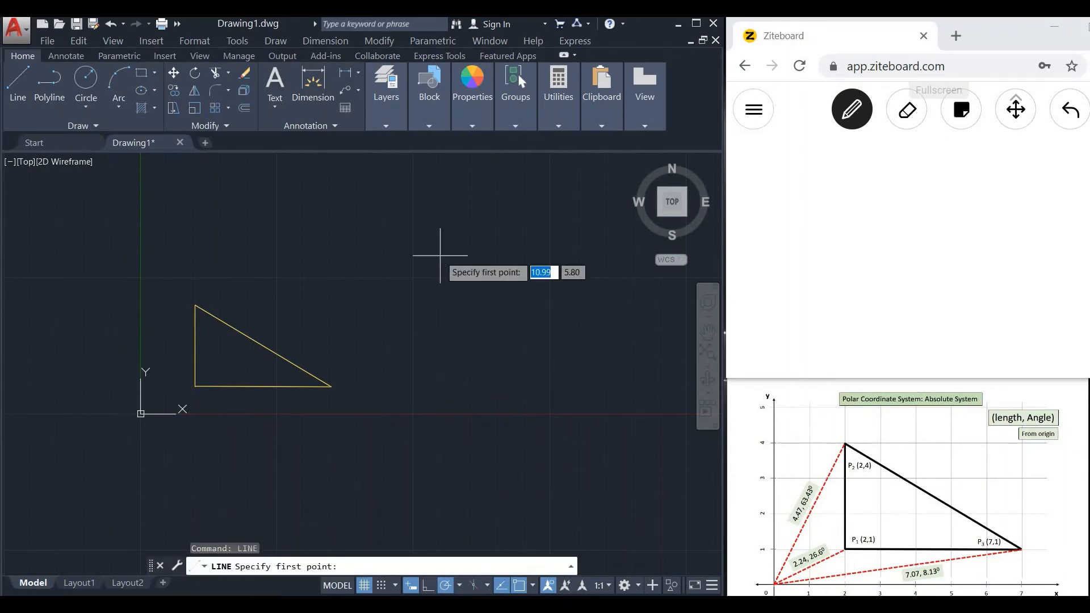
{"action": "type", "text": "2,1"}
{"action": "key", "text": "Return"}
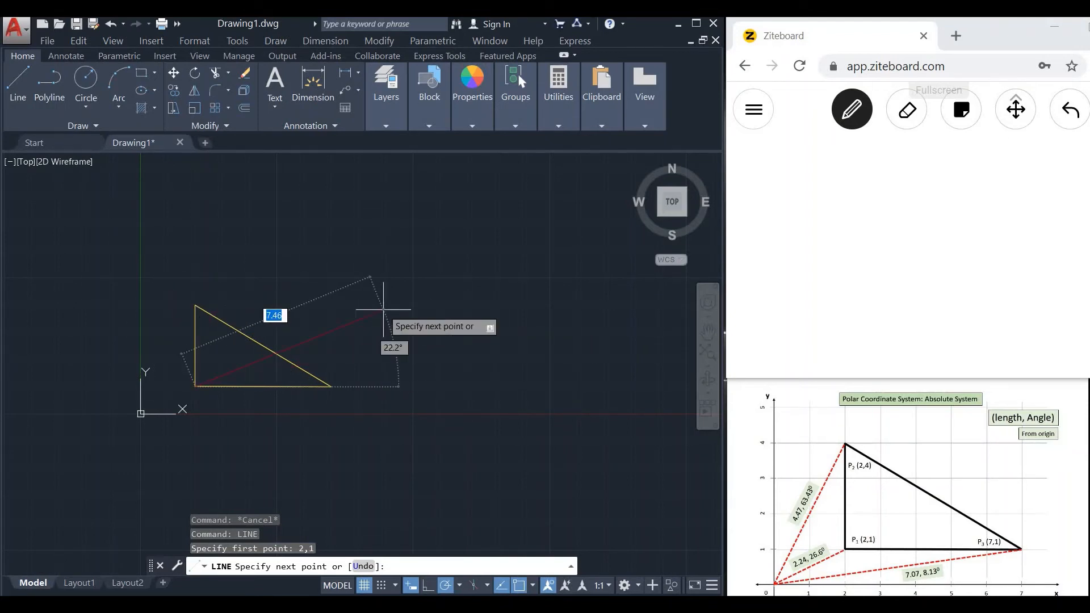
{"action": "type", "text": "#"}
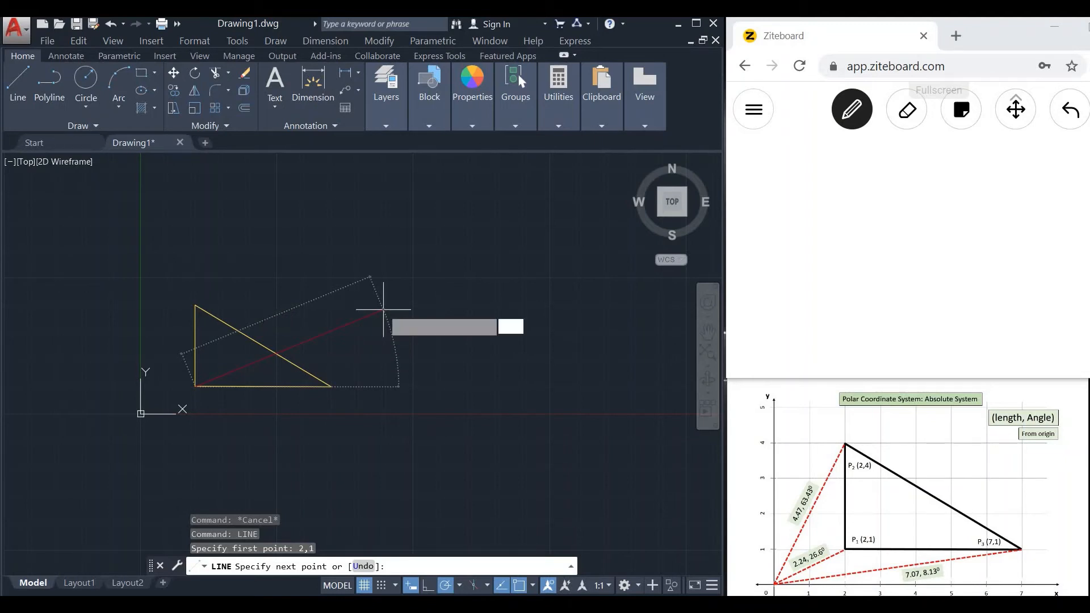
{"action": "type", "text": "4.47"}
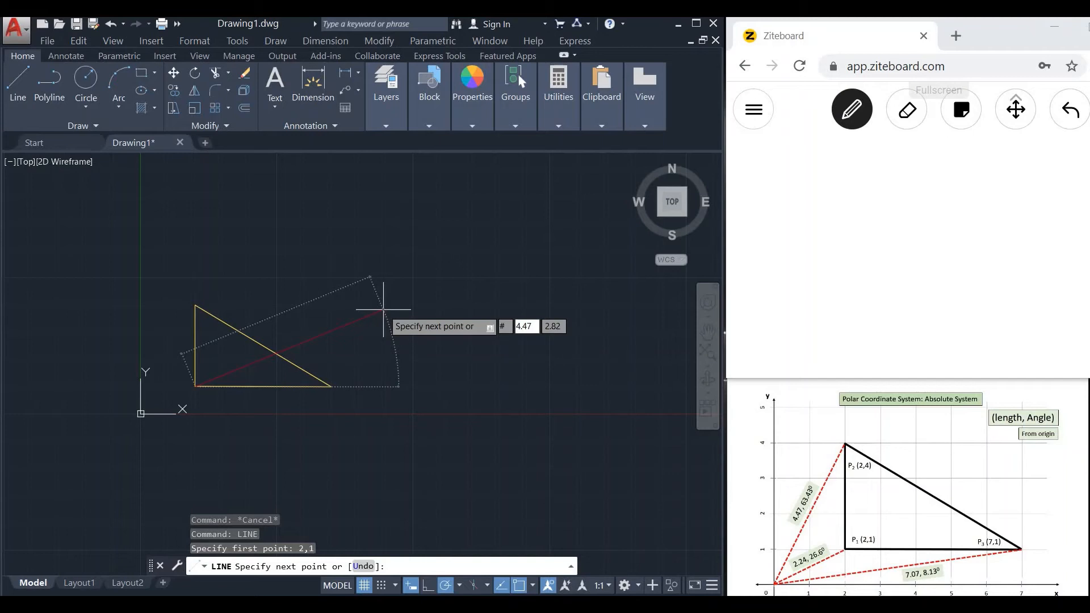
{"action": "type", "text": "<"}
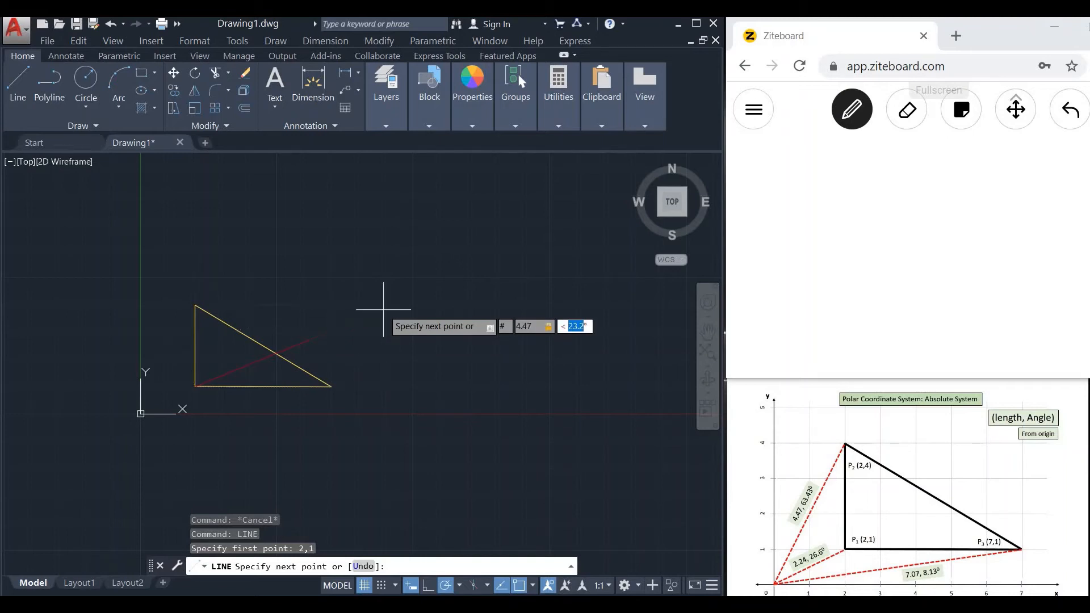
{"action": "type", "text": "63.43"}
{"action": "key", "text": "Return"}
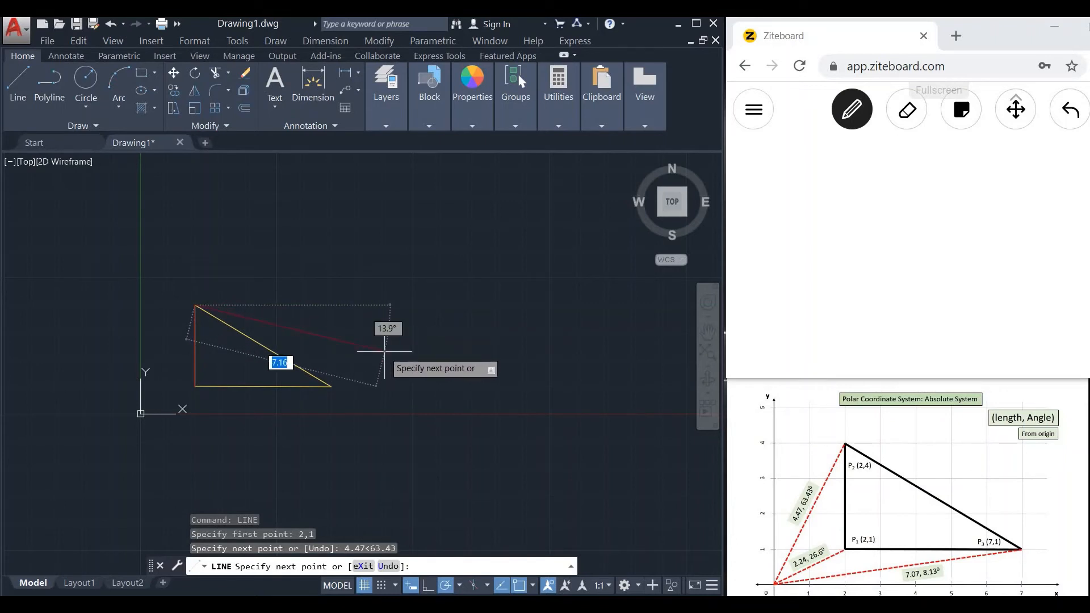
Add the third triangle's sloping side, ending at the absolute polar point #7.07<8.13.
{"action": "type", "text": "#"}
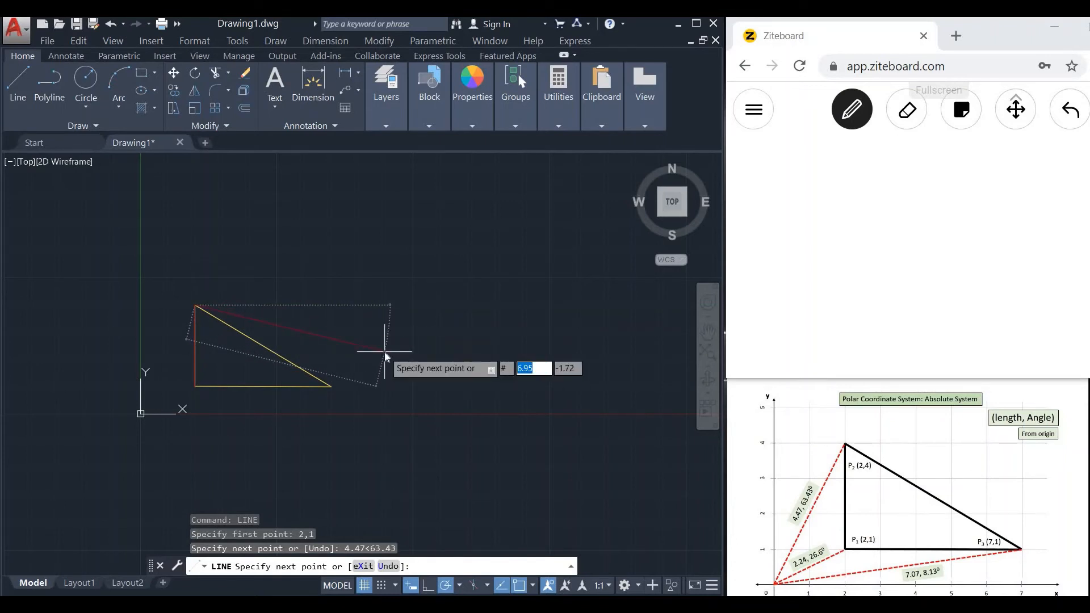
{"action": "type", "text": "7.07"}
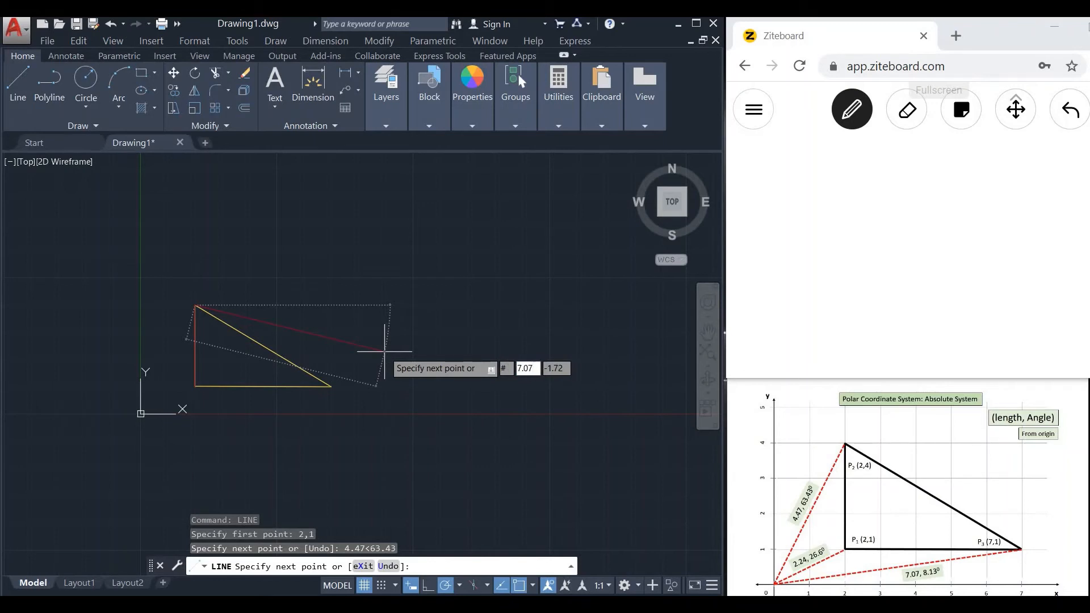
{"action": "type", "text": "<"}
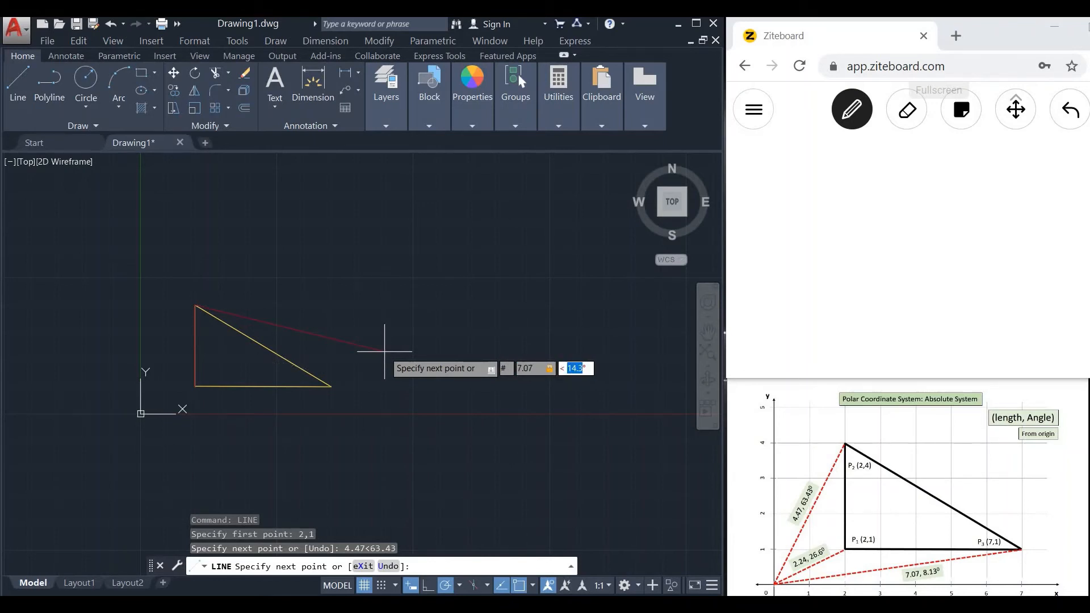
{"action": "type", "text": "8.13"}
{"action": "key", "text": "Return"}
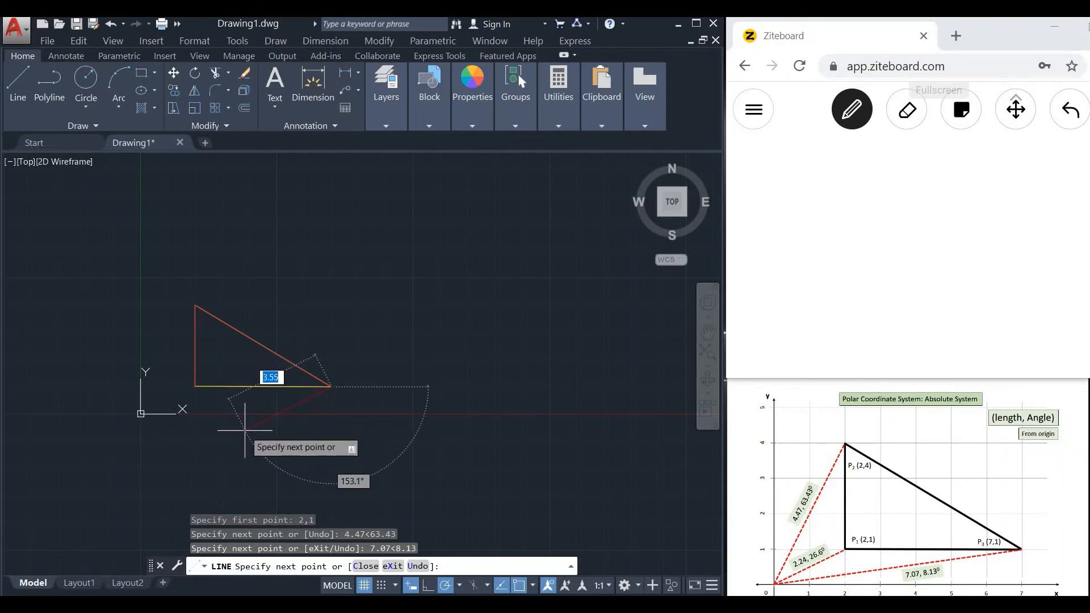
Close the third triangle with a segment to the absolute polar point #2.24<26.6 and finish the line.
{"action": "type", "text": "#"}
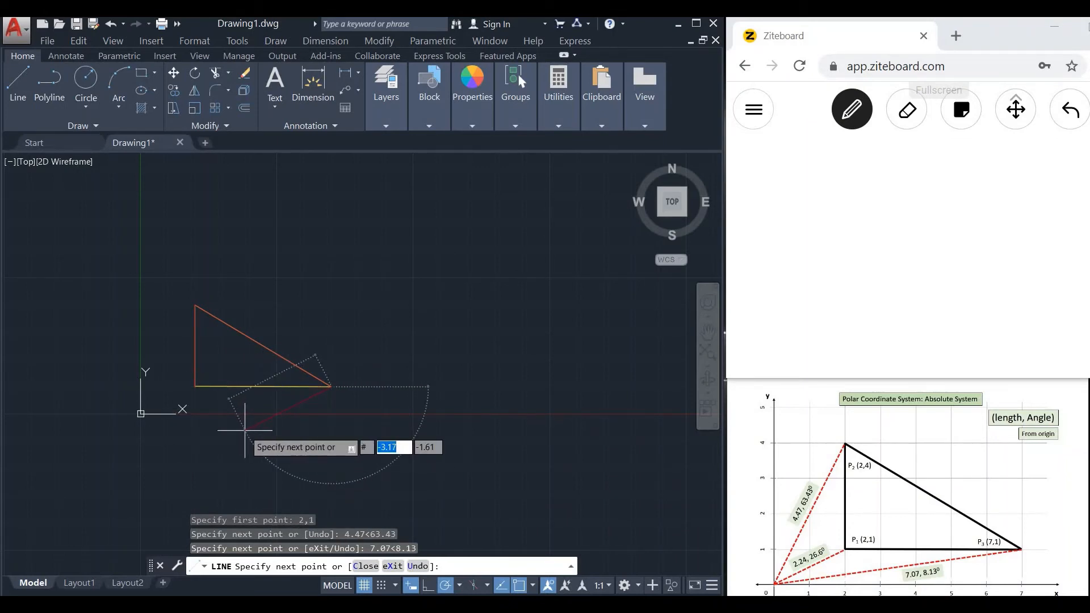
{"action": "type", "text": "2.24"}
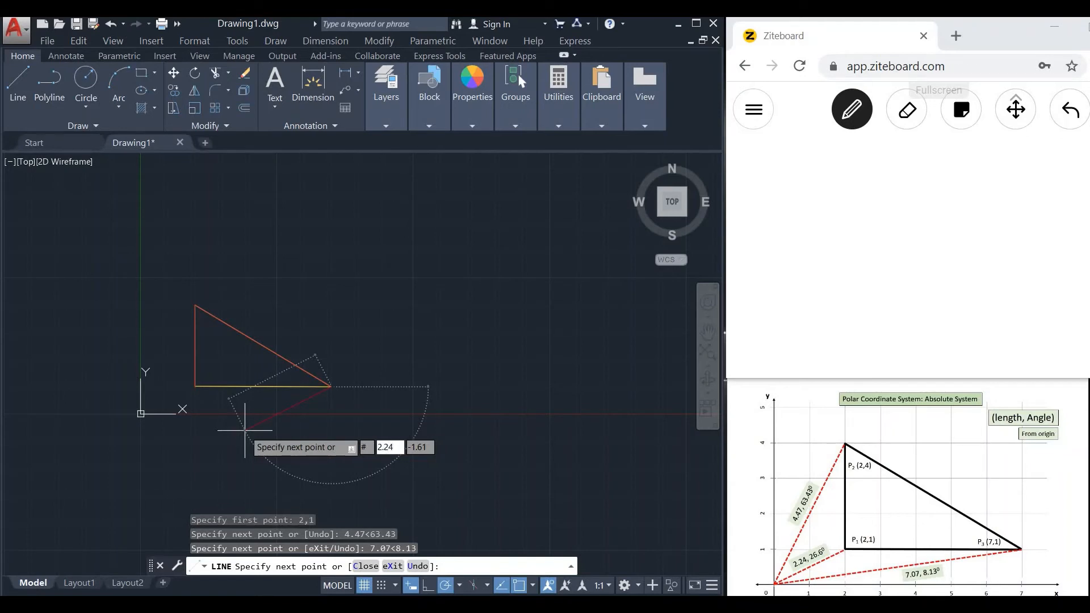
{"action": "type", "text": "<"}
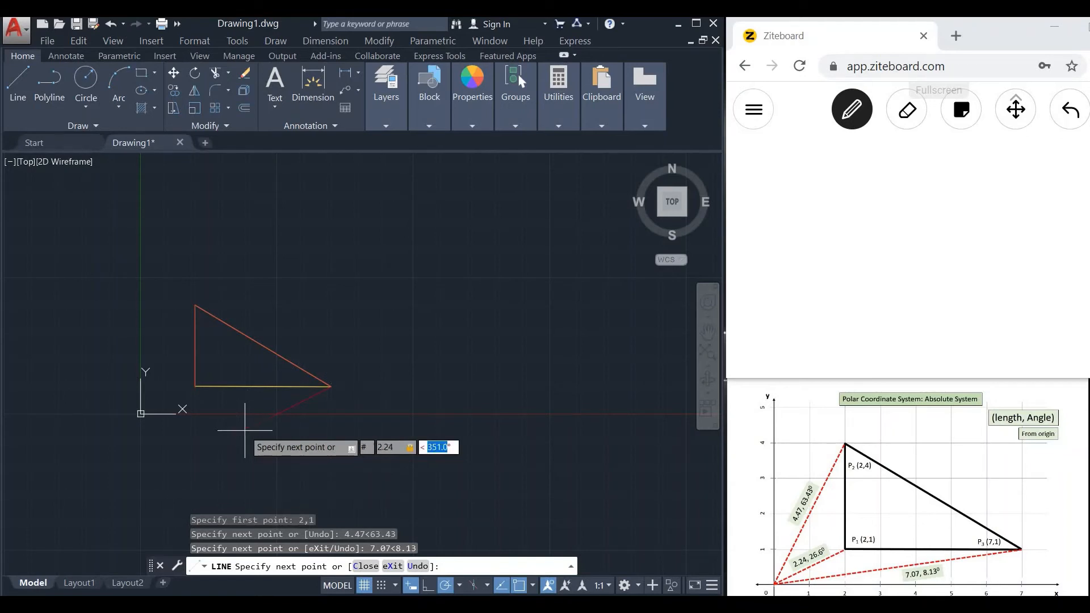
{"action": "type", "text": "26.6"}
{"action": "key", "text": "Return"}
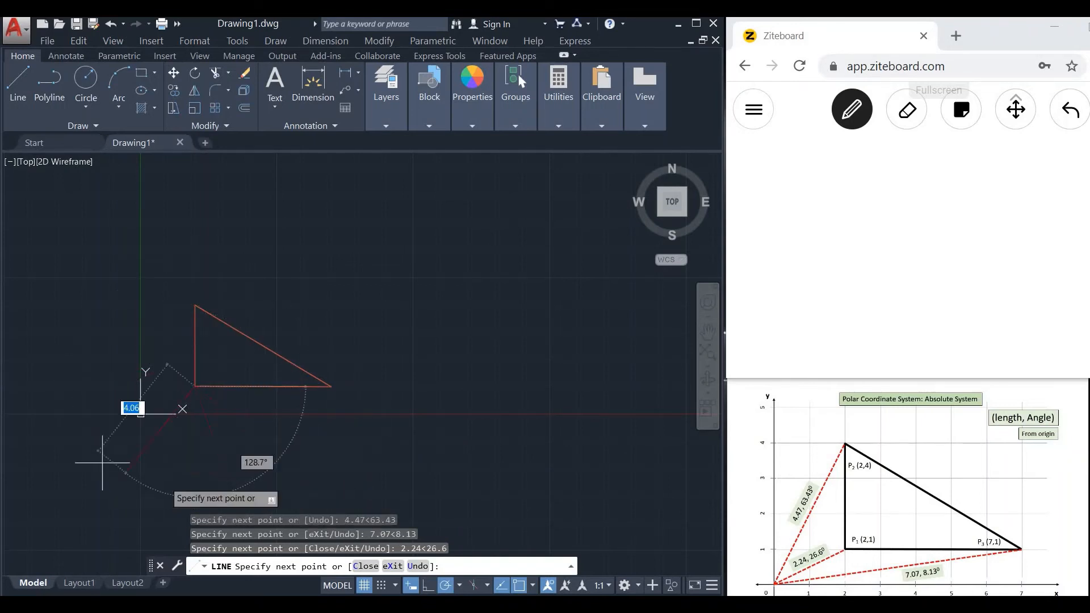
{"action": "key", "text": "Escape"}
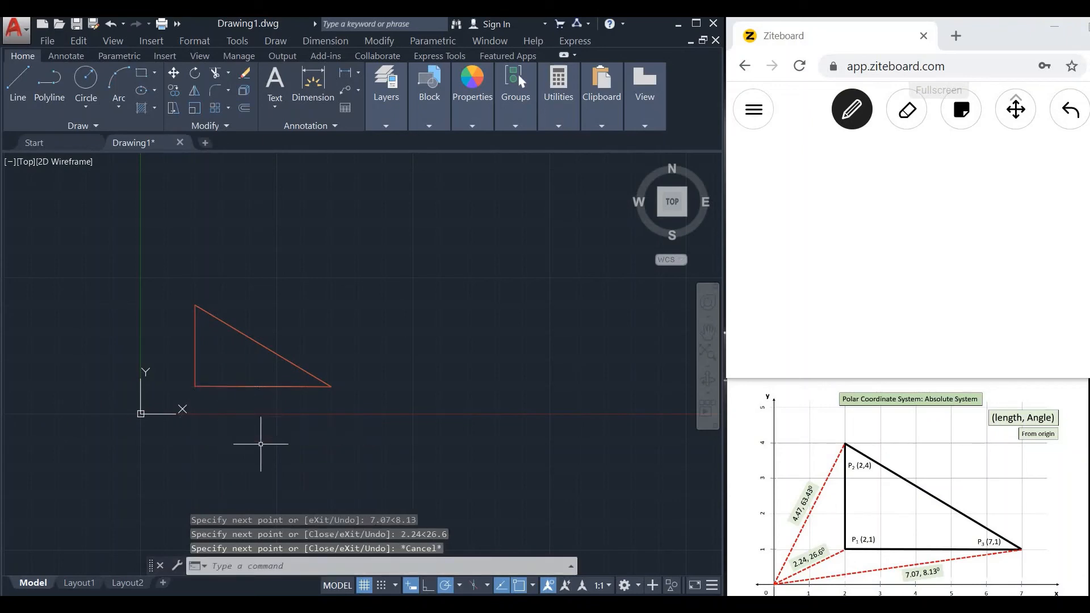
Switch to Ziteboard and handwrite the heading "Dynamic Input on" on the blank board.
{"action": "mouse_move", "coordinate": [767, 150]}
{"action": "left_mouse_down"}
{"action": "mouse_move", "coordinate": [773, 175]}
{"action": "mouse_move", "coordinate": [800, 151]}
{"action": "mouse_move", "coordinate": [802, 170]}
{"action": "left_mouse_up"}
{"action": "left_click_drag", "start_coordinate": [816, 152], "coordinate": [833, 165]}
{"action": "left_click_drag", "start_coordinate": [852, 153], "coordinate": [886, 158]}
{"action": "left_click_drag", "start_coordinate": [930, 149], "coordinate": [1008, 157]}
{"action": "left_click_drag", "start_coordinate": [1013, 150], "coordinate": [1015, 166]}
{"action": "left_click_drag", "start_coordinate": [1029, 148], "coordinate": [1055, 146]}
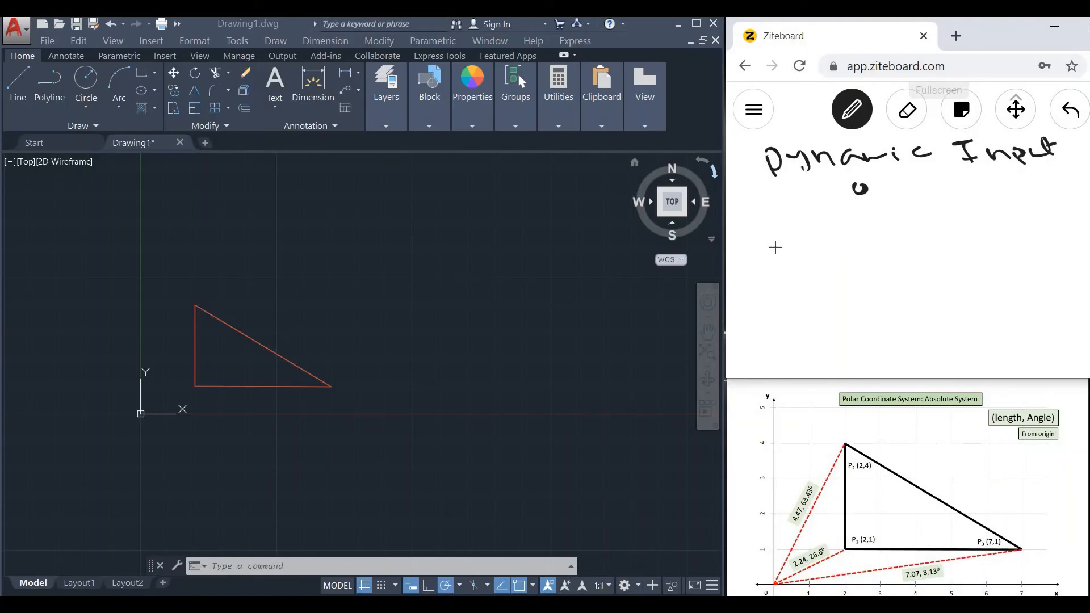
{"action": "left_click_drag", "start_coordinate": [872, 191], "coordinate": [896, 192]}
Handwrite "DS ≠ Absolute + Polar" below the "Dynamic Input on" heading.
{"action": "left_click_drag", "start_coordinate": [761, 218], "coordinate": [764, 239]}
{"action": "mouse_move", "coordinate": [762, 218]}
{"action": "left_mouse_down"}
{"action": "mouse_move", "coordinate": [765, 238]}
{"action": "mouse_move", "coordinate": [850, 217]}
{"action": "left_mouse_up"}
{"action": "left_click_drag", "start_coordinate": [829, 228], "coordinate": [886, 225]}
{"action": "mouse_move", "coordinate": [871, 219]}
{"action": "left_mouse_down"}
{"action": "mouse_move", "coordinate": [928, 222]}
{"action": "mouse_move", "coordinate": [947, 211]}
{"action": "left_mouse_up"}
{"action": "left_click_drag", "start_coordinate": [965, 205], "coordinate": [988, 216]}
{"action": "left_click_drag", "start_coordinate": [993, 205], "coordinate": [1018, 205]}
{"action": "left_click_drag", "start_coordinate": [1010, 197], "coordinate": [1041, 200]}
{"action": "left_click_drag", "start_coordinate": [1029, 183], "coordinate": [1041, 181]}
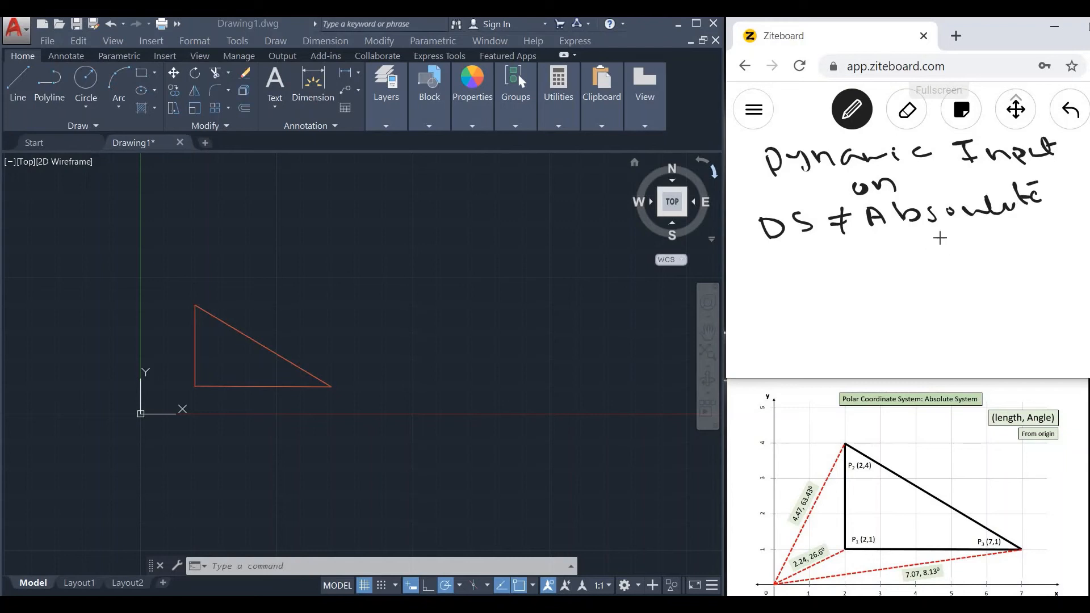
{"action": "left_click_drag", "start_coordinate": [906, 248], "coordinate": [927, 244]}
{"action": "left_click_drag", "start_coordinate": [917, 238], "coordinate": [915, 255]}
{"action": "left_click_drag", "start_coordinate": [940, 231], "coordinate": [943, 241]}
{"action": "left_click_drag", "start_coordinate": [970, 237], "coordinate": [1037, 241]}
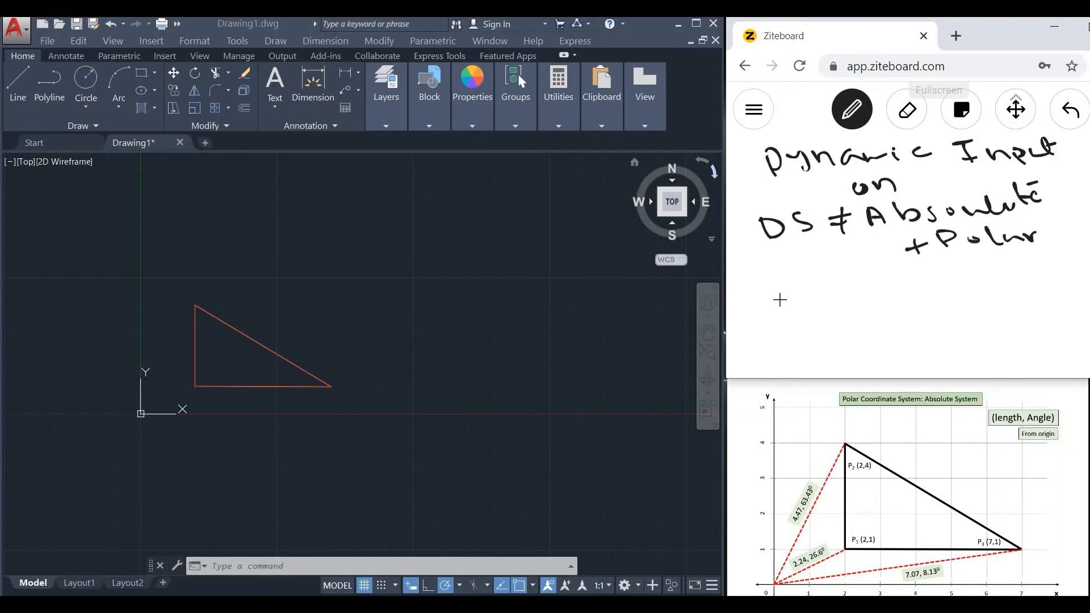
Handwrite the coordinate entry format "#l < θ" below the "DS ≠ Absolute + Polar" note.
{"action": "mouse_move", "coordinate": [782, 293]}
{"action": "left_mouse_down"}
{"action": "mouse_move", "coordinate": [780, 322]}
{"action": "mouse_move", "coordinate": [805, 306]}
{"action": "left_mouse_up"}
{"action": "mouse_move", "coordinate": [774, 321]}
{"action": "left_mouse_down"}
{"action": "mouse_move", "coordinate": [845, 311]}
{"action": "mouse_move", "coordinate": [883, 285]}
{"action": "mouse_move", "coordinate": [911, 292]}
{"action": "mouse_move", "coordinate": [939, 274]}
{"action": "left_mouse_up"}
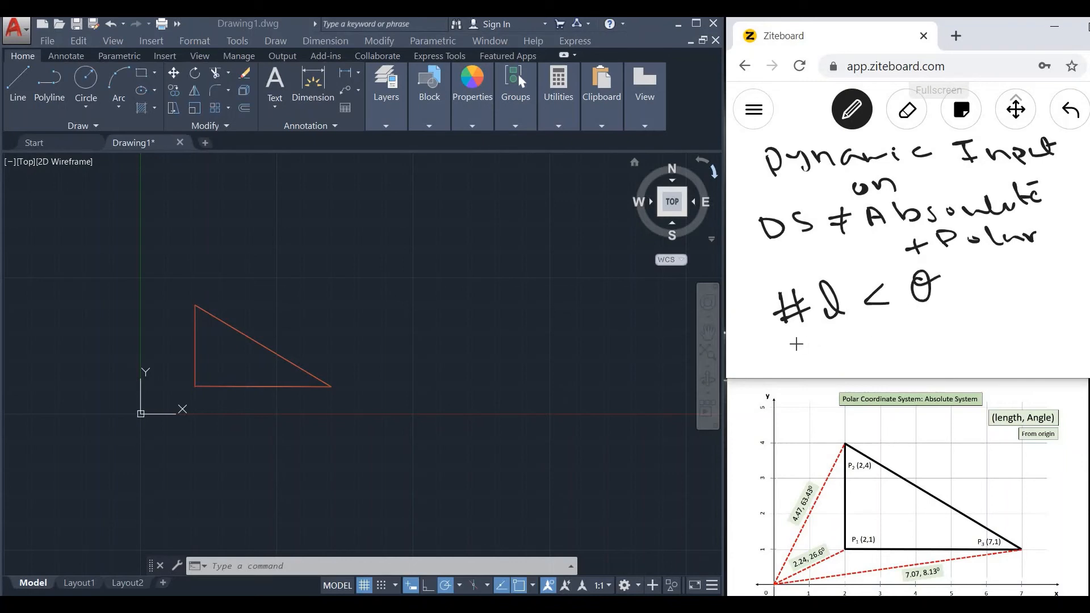
{"action": "left_click_drag", "start_coordinate": [791, 343], "coordinate": [931, 298]}
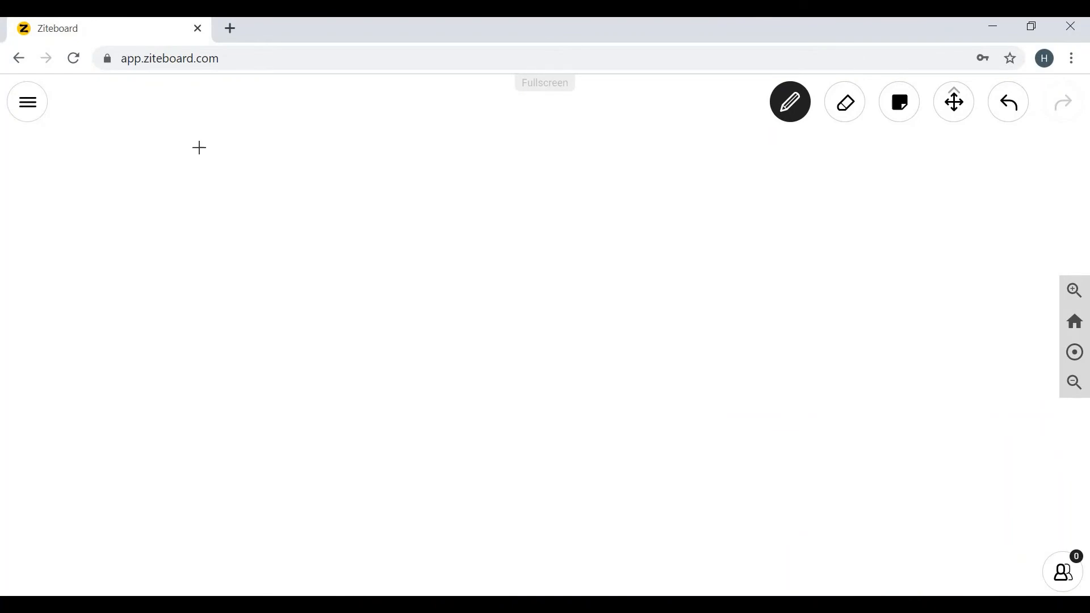
On a blank full-width board, handwrite "1- Dynamic Input off" with the format "l < θ" below it, underlining each symbol.
{"action": "mouse_move", "coordinate": [199, 147]}
{"action": "left_mouse_down"}
{"action": "mouse_move", "coordinate": [216, 177]}
{"action": "mouse_move", "coordinate": [650, 165]}
{"action": "left_mouse_up"}
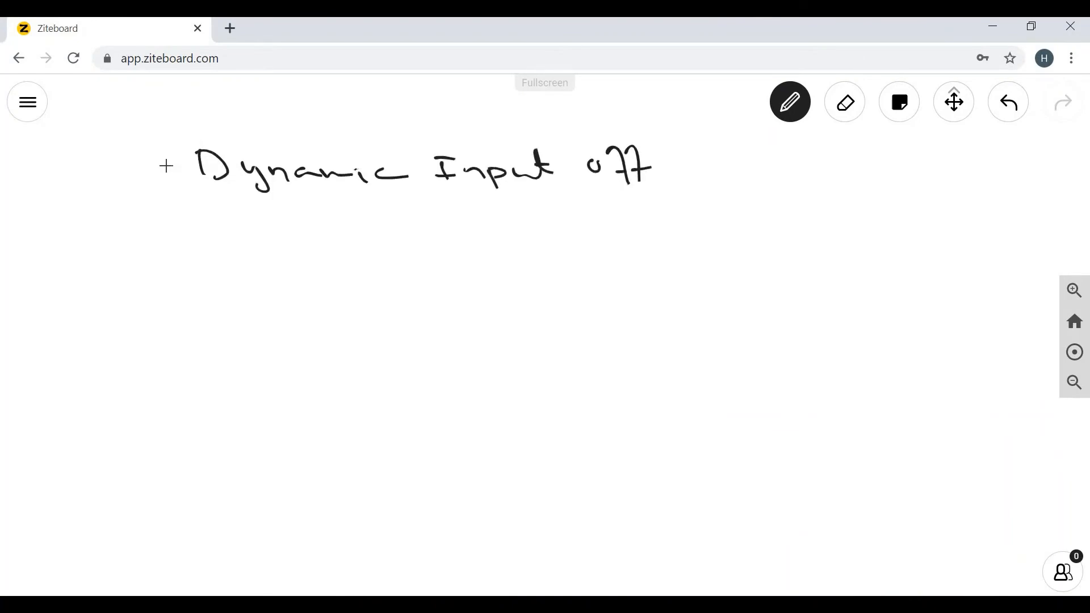
{"action": "mouse_move", "coordinate": [155, 169]}
{"action": "left_mouse_down"}
{"action": "mouse_move", "coordinate": [172, 169]}
{"action": "mouse_move", "coordinate": [149, 180]}
{"action": "left_mouse_up"}
{"action": "left_click_drag", "start_coordinate": [340, 209], "coordinate": [349, 237]}
{"action": "mouse_move", "coordinate": [401, 212]}
{"action": "left_mouse_down"}
{"action": "mouse_move", "coordinate": [401, 230]}
{"action": "mouse_move", "coordinate": [431, 204]}
{"action": "mouse_move", "coordinate": [451, 213]}
{"action": "left_mouse_up"}
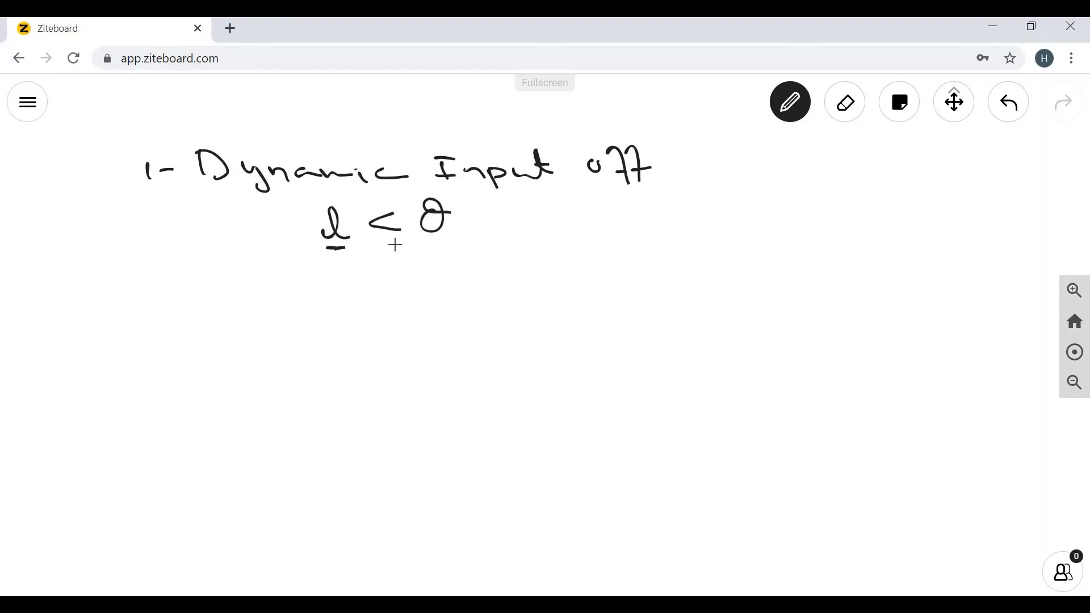
{"action": "left_click_drag", "start_coordinate": [378, 248], "coordinate": [443, 247]}
Handwrite the second summary heading, "2- Dynamic Input on", below the first case.
{"action": "mouse_move", "coordinate": [154, 290]}
{"action": "left_mouse_down"}
{"action": "mouse_move", "coordinate": [180, 309]}
{"action": "mouse_move", "coordinate": [203, 298]}
{"action": "left_mouse_up"}
{"action": "left_click_drag", "start_coordinate": [226, 288], "coordinate": [241, 312]}
{"action": "left_click_drag", "start_coordinate": [263, 301], "coordinate": [431, 306]}
{"action": "mouse_move", "coordinate": [456, 284]}
{"action": "left_mouse_down"}
{"action": "mouse_move", "coordinate": [475, 284]}
{"action": "mouse_move", "coordinate": [470, 307]}
{"action": "left_mouse_up"}
{"action": "left_click_drag", "start_coordinate": [458, 306], "coordinate": [481, 302]}
{"action": "left_click_drag", "start_coordinate": [483, 293], "coordinate": [538, 307]}
{"action": "left_click_drag", "start_coordinate": [546, 276], "coordinate": [559, 292]}
{"action": "left_click_drag", "start_coordinate": [600, 288], "coordinate": [639, 301]}
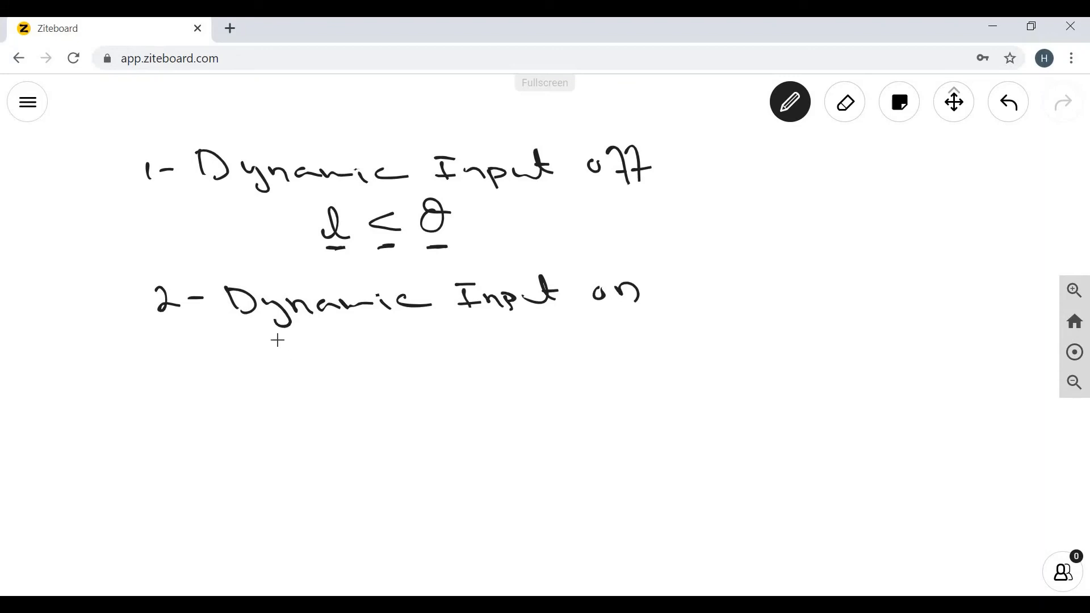
Handwrite the sub-case "i) DS => Abs + Polar" under the second heading, with the format "l < θ" below it.
{"action": "mouse_move", "coordinate": [280, 350]}
{"action": "left_mouse_down"}
{"action": "mouse_move", "coordinate": [300, 365]}
{"action": "mouse_move", "coordinate": [332, 362]}
{"action": "left_mouse_up"}
{"action": "mouse_move", "coordinate": [331, 344]}
{"action": "left_mouse_down"}
{"action": "mouse_move", "coordinate": [335, 361]}
{"action": "mouse_move", "coordinate": [422, 347]}
{"action": "left_mouse_up"}
{"action": "left_click_drag", "start_coordinate": [410, 353], "coordinate": [428, 351]}
{"action": "mouse_move", "coordinate": [429, 340]}
{"action": "left_mouse_down"}
{"action": "mouse_move", "coordinate": [435, 350]}
{"action": "mouse_move", "coordinate": [482, 347]}
{"action": "left_mouse_up"}
{"action": "left_click_drag", "start_coordinate": [478, 335], "coordinate": [479, 353]}
{"action": "mouse_move", "coordinate": [490, 334]}
{"action": "left_mouse_down"}
{"action": "mouse_move", "coordinate": [519, 350]}
{"action": "mouse_move", "coordinate": [577, 342]}
{"action": "left_mouse_up"}
{"action": "left_click_drag", "start_coordinate": [593, 334], "coordinate": [595, 346]}
{"action": "left_click_drag", "start_coordinate": [620, 337], "coordinate": [661, 340]}
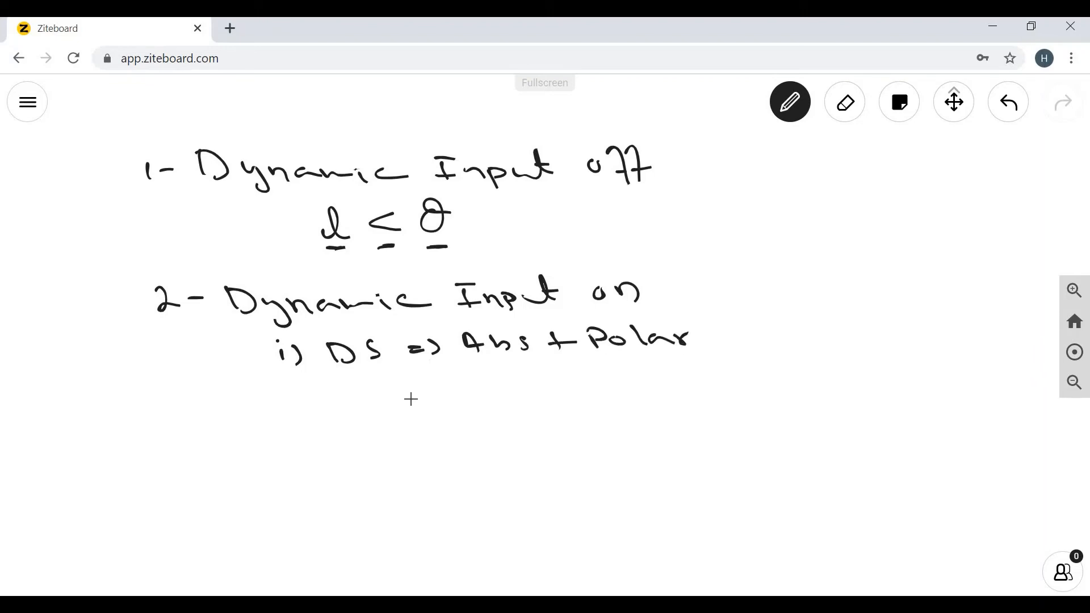
{"action": "left_click_drag", "start_coordinate": [421, 402], "coordinate": [438, 403]}
{"action": "mouse_move", "coordinate": [487, 376]}
{"action": "left_mouse_down"}
{"action": "mouse_move", "coordinate": [465, 390]}
{"action": "mouse_move", "coordinate": [489, 395]}
{"action": "mouse_move", "coordinate": [523, 372]}
{"action": "mouse_move", "coordinate": [525, 397]}
{"action": "left_mouse_up"}
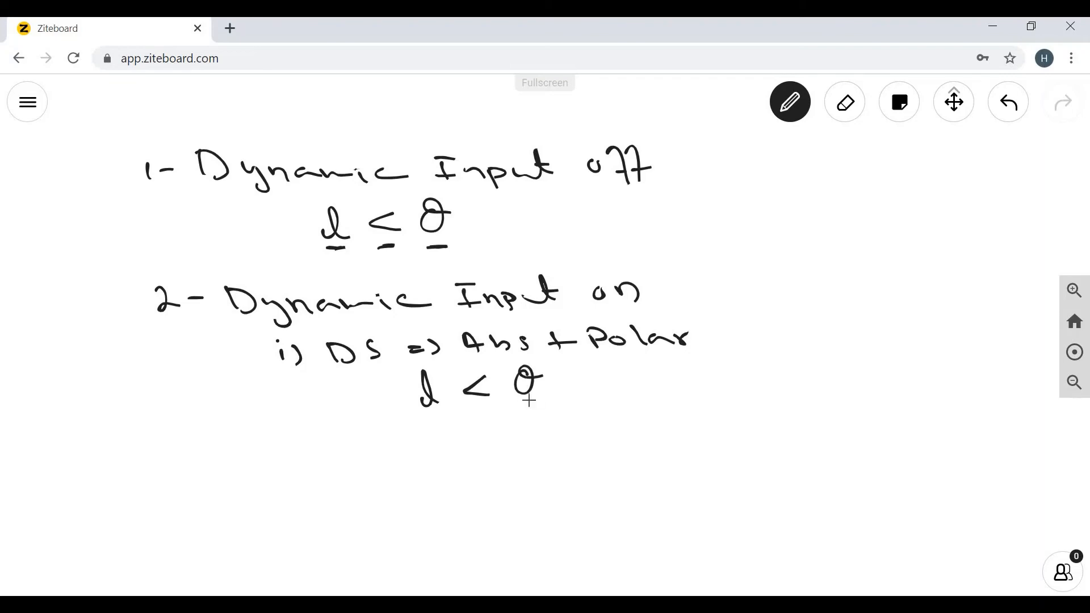
Handwrite the second sub-case under "Dynamic Input on", with its coordinate entry format below it.
{"action": "mouse_move", "coordinate": [289, 435]}
{"action": "left_mouse_down"}
{"action": "mouse_move", "coordinate": [290, 453]}
{"action": "mouse_move", "coordinate": [301, 453]}
{"action": "left_mouse_up"}
{"action": "mouse_move", "coordinate": [324, 433]}
{"action": "left_mouse_down"}
{"action": "mouse_move", "coordinate": [332, 457]}
{"action": "mouse_move", "coordinate": [559, 440]}
{"action": "left_mouse_up"}
{"action": "mouse_move", "coordinate": [576, 430]}
{"action": "left_mouse_down"}
{"action": "mouse_move", "coordinate": [568, 443]}
{"action": "mouse_move", "coordinate": [613, 447]}
{"action": "left_mouse_up"}
{"action": "left_click_drag", "start_coordinate": [602, 436], "coordinate": [645, 435]}
{"action": "left_click_drag", "start_coordinate": [665, 432], "coordinate": [687, 441]}
{"action": "left_click_drag", "start_coordinate": [707, 430], "coordinate": [726, 430]}
{"action": "left_click_drag", "start_coordinate": [438, 483], "coordinate": [435, 516]}
{"action": "mouse_move", "coordinate": [455, 484]}
{"action": "left_mouse_down"}
{"action": "mouse_move", "coordinate": [451, 516]}
{"action": "mouse_move", "coordinate": [461, 496]}
{"action": "left_mouse_up"}
{"action": "mouse_move", "coordinate": [432, 511]}
{"action": "left_mouse_down"}
{"action": "mouse_move", "coordinate": [545, 502]}
{"action": "mouse_move", "coordinate": [591, 485]}
{"action": "mouse_move", "coordinate": [584, 476]}
{"action": "left_mouse_up"}
{"action": "left_click_drag", "start_coordinate": [565, 487], "coordinate": [594, 483]}
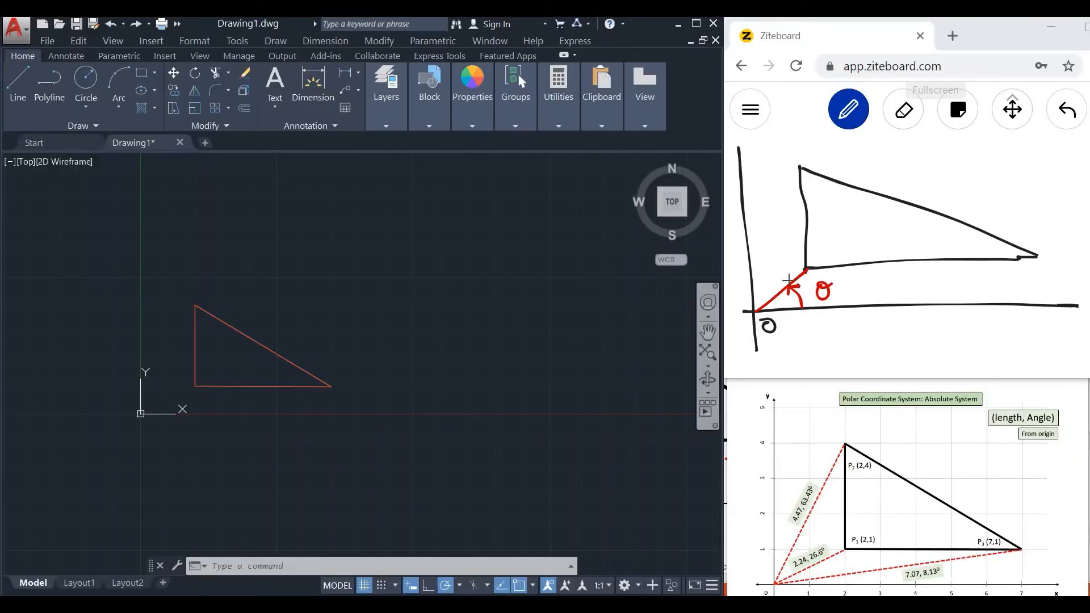
Switch to AutoCAD and open the base angle direction settings of the drawing units.
{"action": "left_click", "coordinate": [503, 329]}
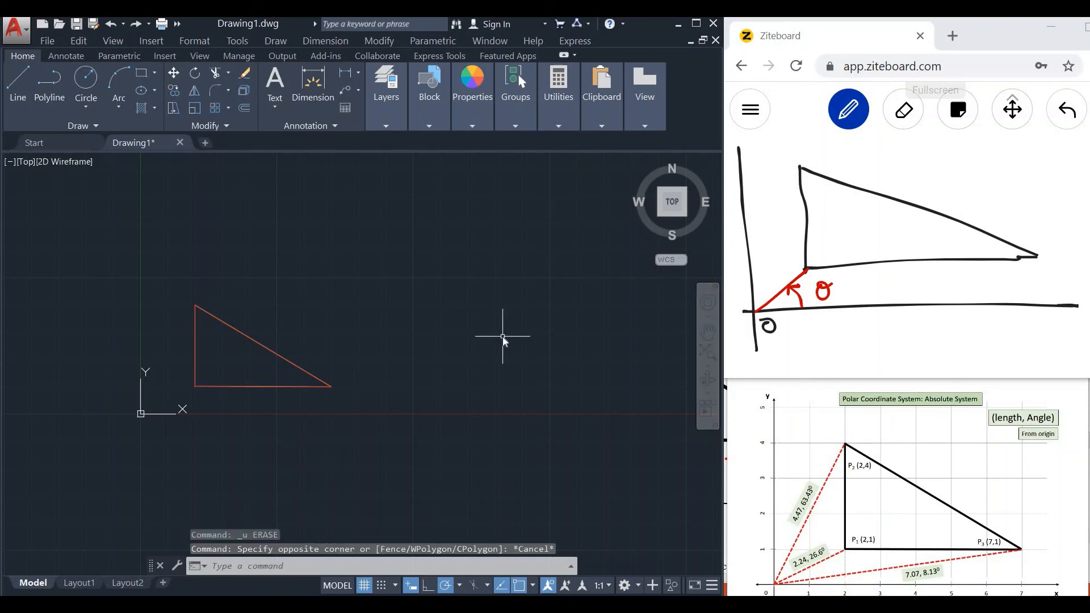
{"action": "type", "text": "units"}
{"action": "key", "text": "Return"}
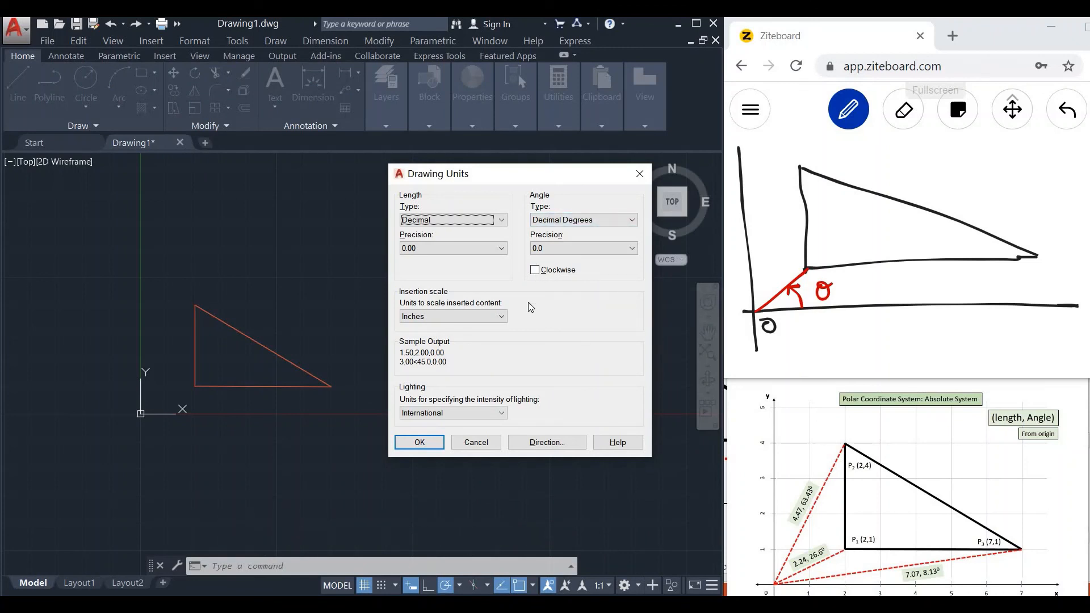
{"action": "left_click", "coordinate": [547, 442]}
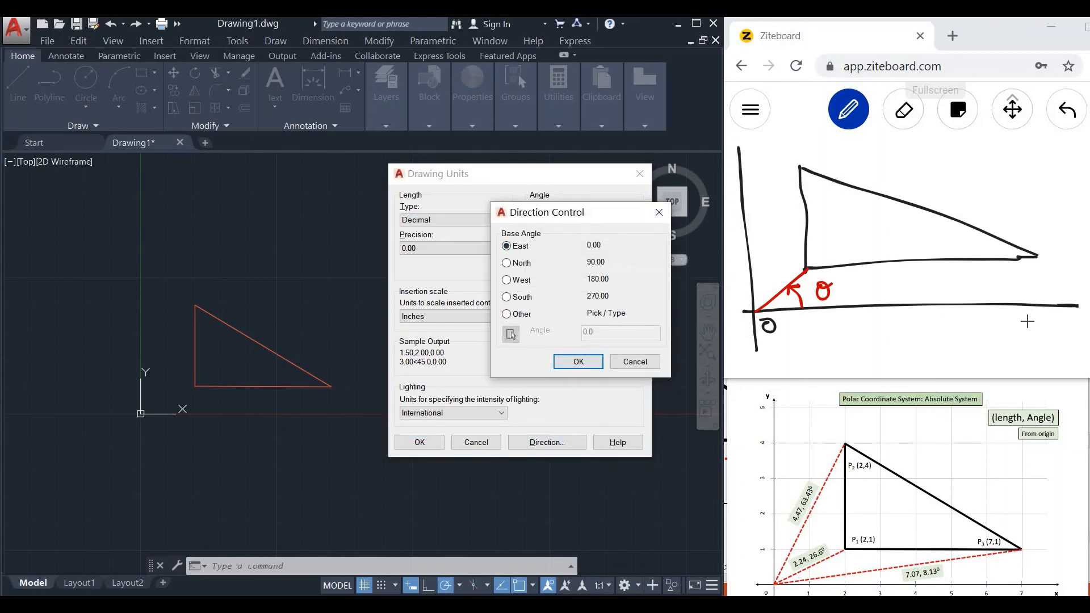
On the Ziteboard triangle sketch, label the axis directions E, N, W and S in blue.
{"action": "left_click_drag", "start_coordinate": [1033, 317], "coordinate": [1033, 335]}
{"action": "left_click_drag", "start_coordinate": [1033, 317], "coordinate": [1045, 316]}
{"action": "left_click_drag", "start_coordinate": [1033, 335], "coordinate": [1046, 333]}
{"action": "left_click_drag", "start_coordinate": [1034, 326], "coordinate": [1044, 326]}
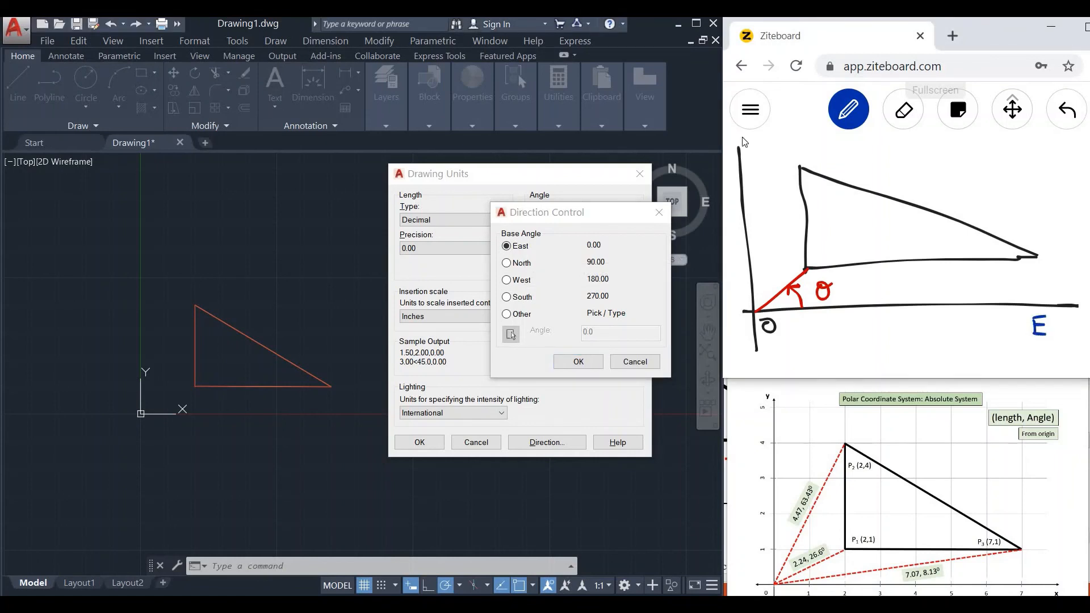
{"action": "left_click_drag", "start_coordinate": [761, 157], "coordinate": [772, 144]}
{"action": "mouse_move", "coordinate": [729, 313]}
{"action": "left_mouse_down"}
{"action": "mouse_move", "coordinate": [744, 311]}
{"action": "mouse_move", "coordinate": [769, 373]}
{"action": "left_mouse_up"}
Back in AutoCAD, accept East as the base angle and set the drawing units' angle direction to clockwise.
{"action": "mouse_move", "coordinate": [570, 217]}
{"action": "left_mouse_down"}
{"action": "mouse_move", "coordinate": [525, 264]}
{"action": "mouse_move", "coordinate": [522, 289]}
{"action": "left_mouse_up"}
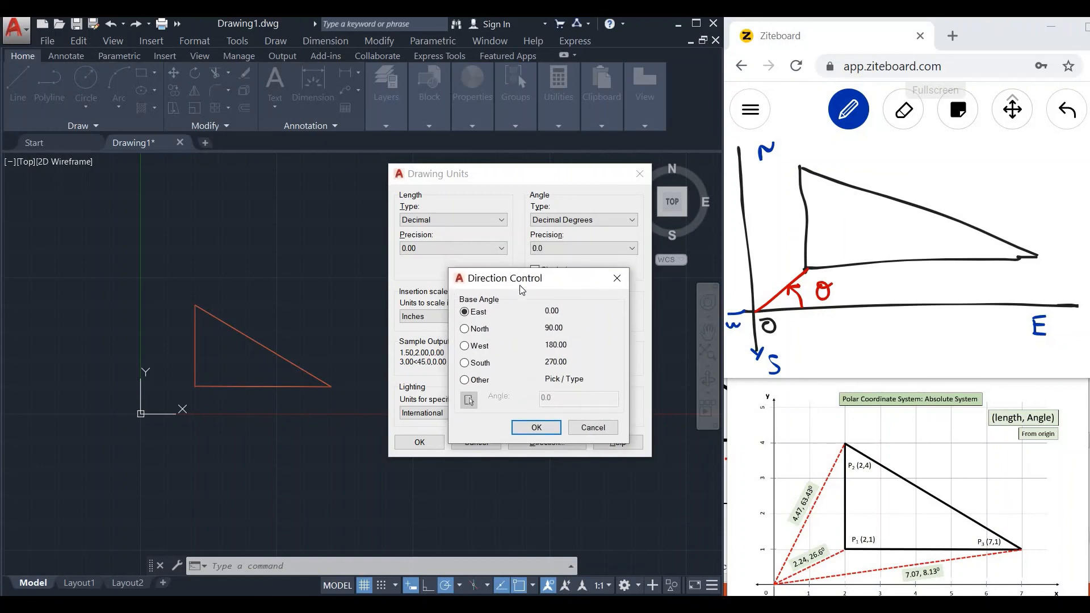
{"action": "left_click", "coordinate": [537, 428]}
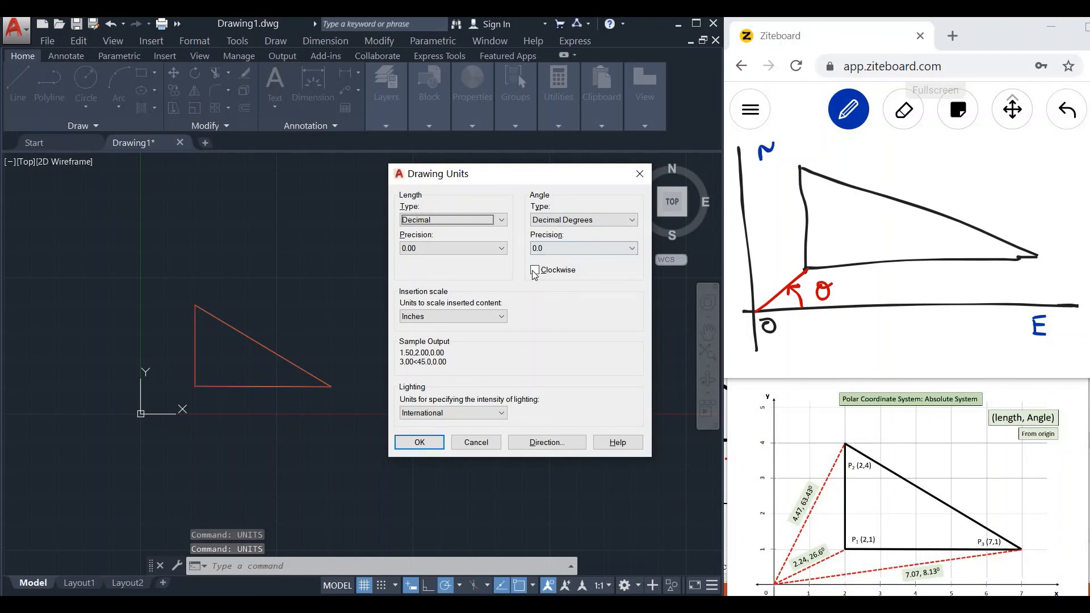
{"action": "left_click", "coordinate": [419, 442]}
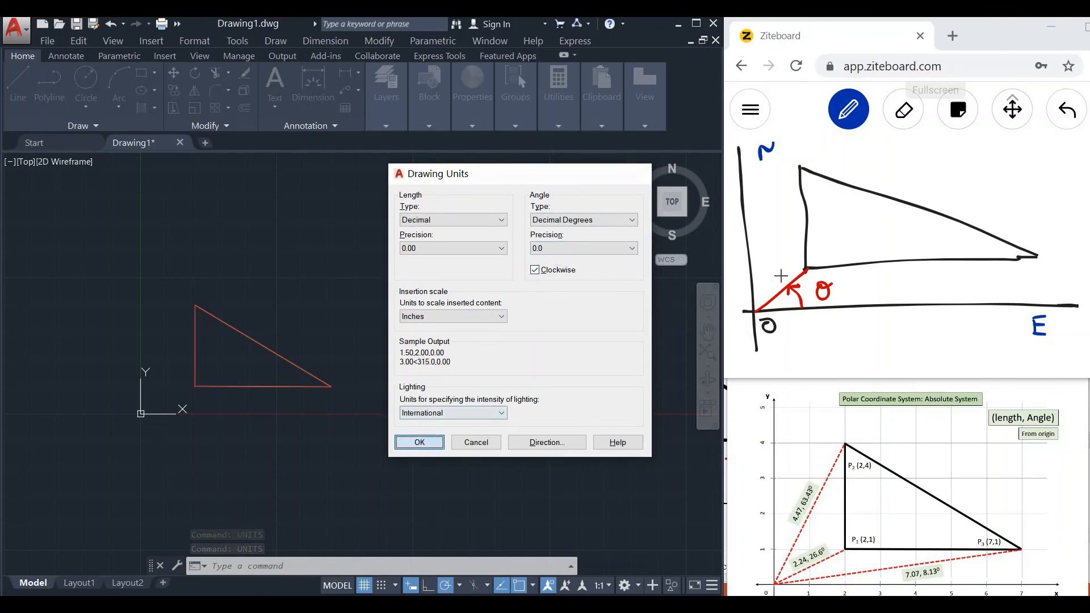
Switch to Ziteboard and sketch a blue clockwise arrow around the origin from the horizontal axis to the red line, labelled φ.
{"action": "mouse_move", "coordinate": [802, 316]}
{"action": "left_mouse_down"}
{"action": "mouse_move", "coordinate": [763, 338]}
{"action": "mouse_move", "coordinate": [738, 297]}
{"action": "mouse_move", "coordinate": [785, 279]}
{"action": "mouse_move", "coordinate": [774, 281]}
{"action": "left_mouse_up"}
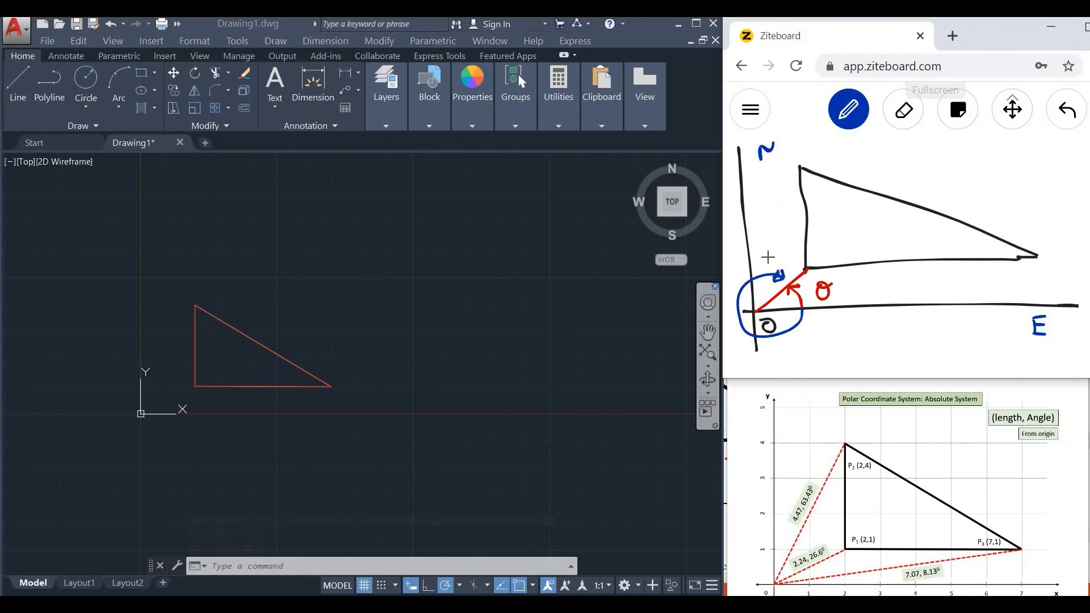
{"action": "left_click_drag", "start_coordinate": [773, 232], "coordinate": [767, 262]}
Handwrite the underlined angle 333.4° above the triangle sketch and add check marks beside θ and φ.
{"action": "mouse_move", "coordinate": [906, 152]}
{"action": "left_mouse_down"}
{"action": "mouse_move", "coordinate": [908, 169]}
{"action": "mouse_move", "coordinate": [937, 160]}
{"action": "mouse_move", "coordinate": [931, 169]}
{"action": "left_mouse_up"}
{"action": "mouse_move", "coordinate": [954, 151]}
{"action": "left_mouse_down"}
{"action": "mouse_move", "coordinate": [960, 169]}
{"action": "mouse_move", "coordinate": [997, 161]}
{"action": "left_mouse_up"}
{"action": "mouse_move", "coordinate": [994, 151]}
{"action": "left_mouse_down"}
{"action": "mouse_move", "coordinate": [995, 168]}
{"action": "mouse_move", "coordinate": [1014, 147]}
{"action": "left_mouse_up"}
{"action": "left_click_drag", "start_coordinate": [916, 195], "coordinate": [1007, 192]}
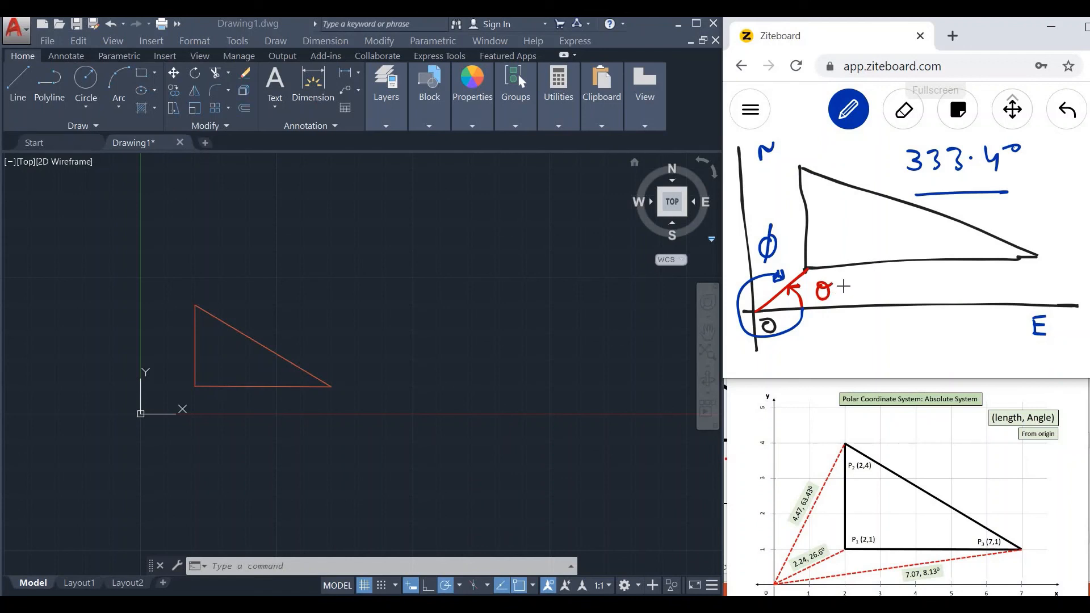
{"action": "left_click_drag", "start_coordinate": [844, 288], "coordinate": [866, 279]}
{"action": "left_click_drag", "start_coordinate": [778, 229], "coordinate": [794, 227]}
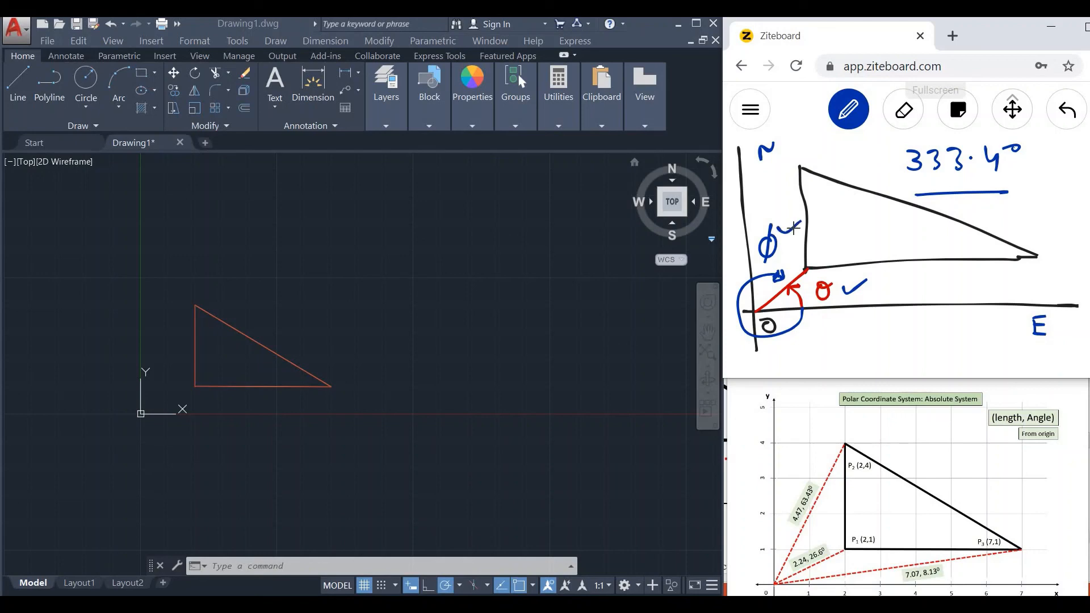